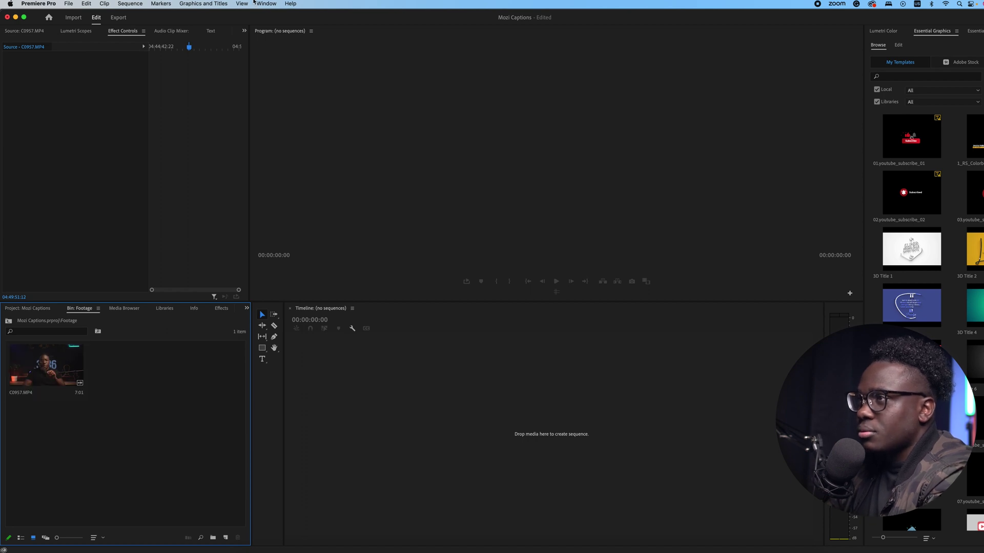
Step: Create a new sequence from the custom IG Reel preset
click(76, 3)
mouse_move(132, 15)
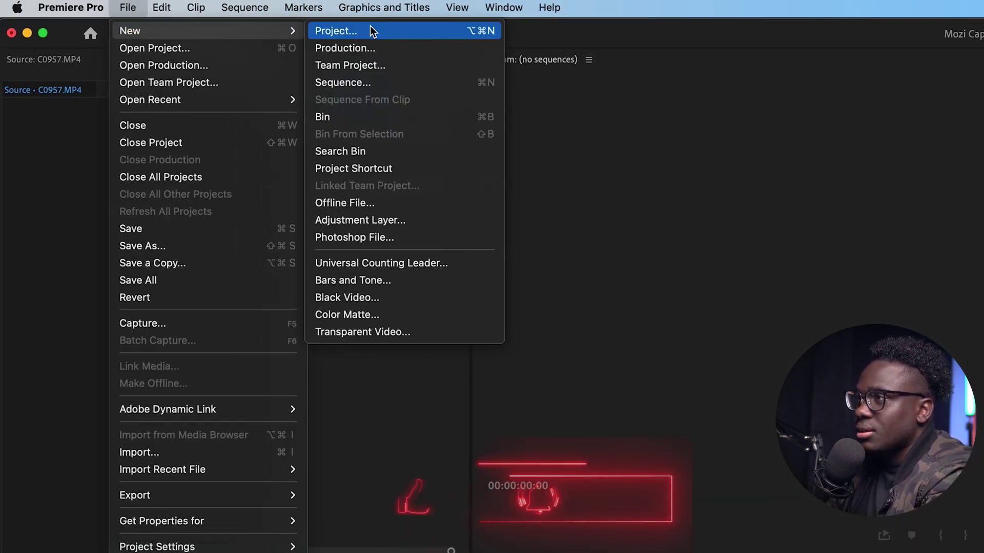
click(362, 83)
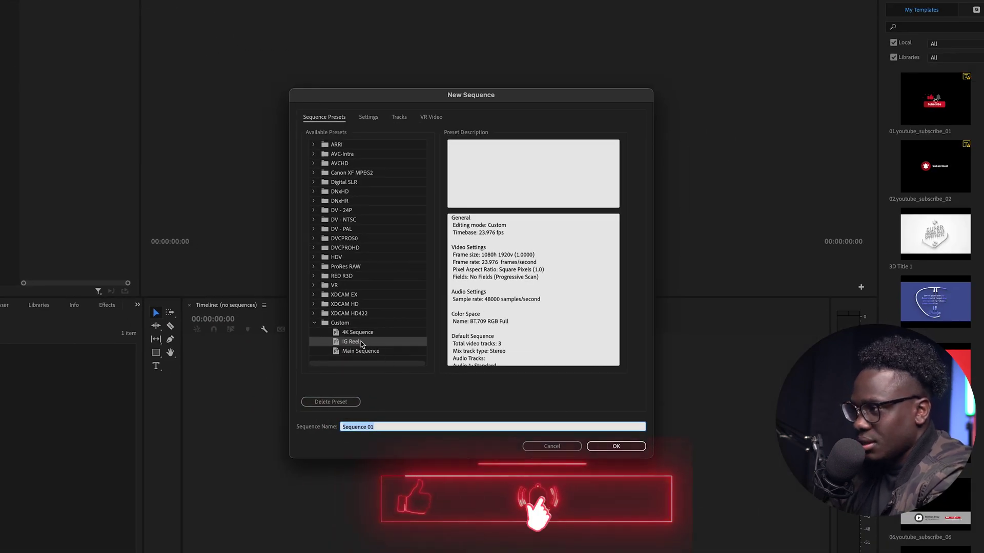
key(Return)
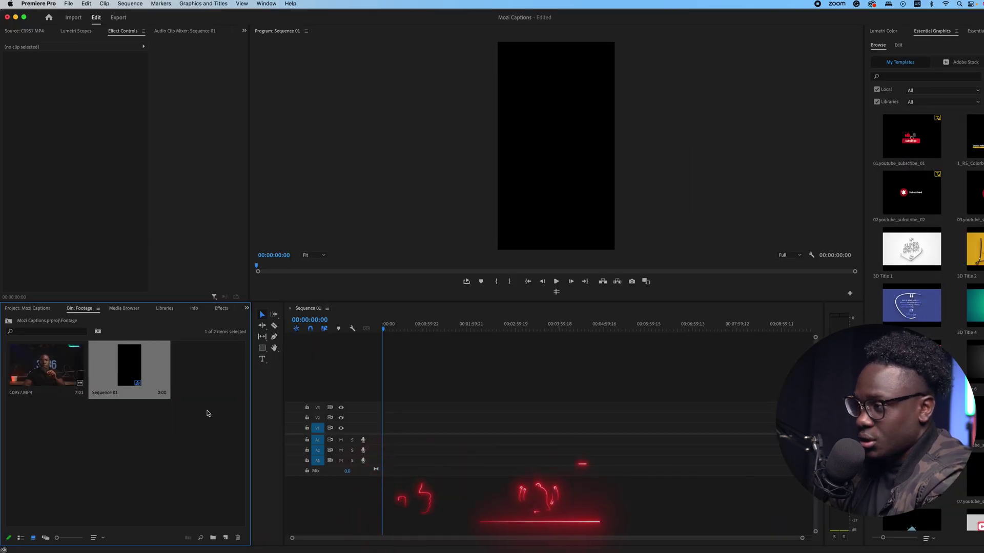
Step: Create a new sequence from the C0957.MP4 clip in the Footage bin
click(71, 372)
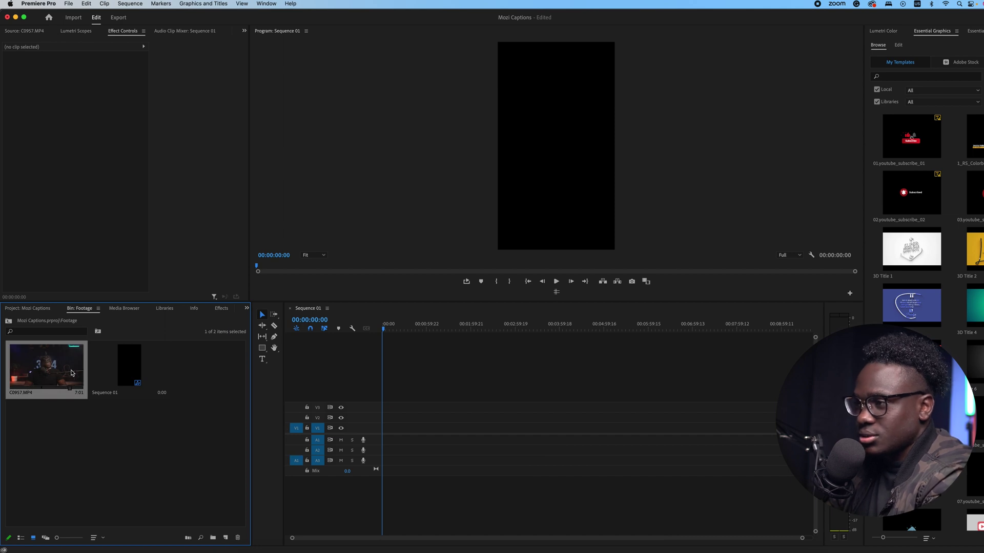
right_click(57, 369)
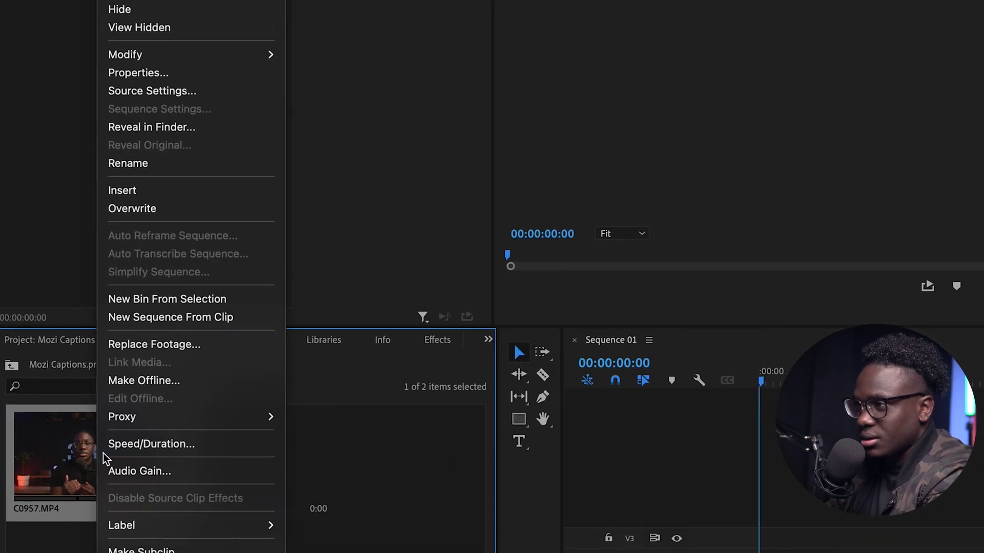
click(164, 318)
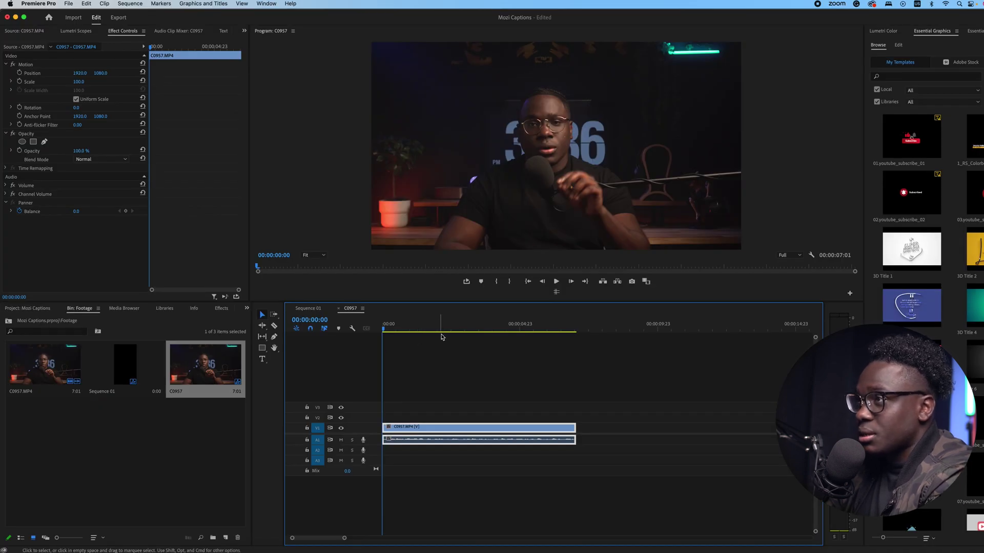
Step: Set the C0957 sequence's frame size to 1080 horizontal by 1920 vertical and accept deleting its previews
click(136, 4)
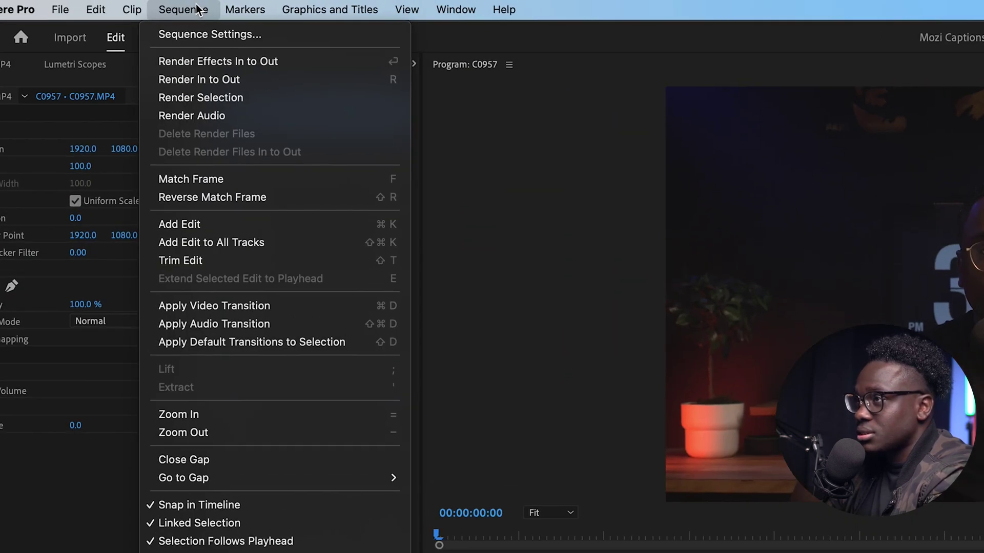
click(185, 30)
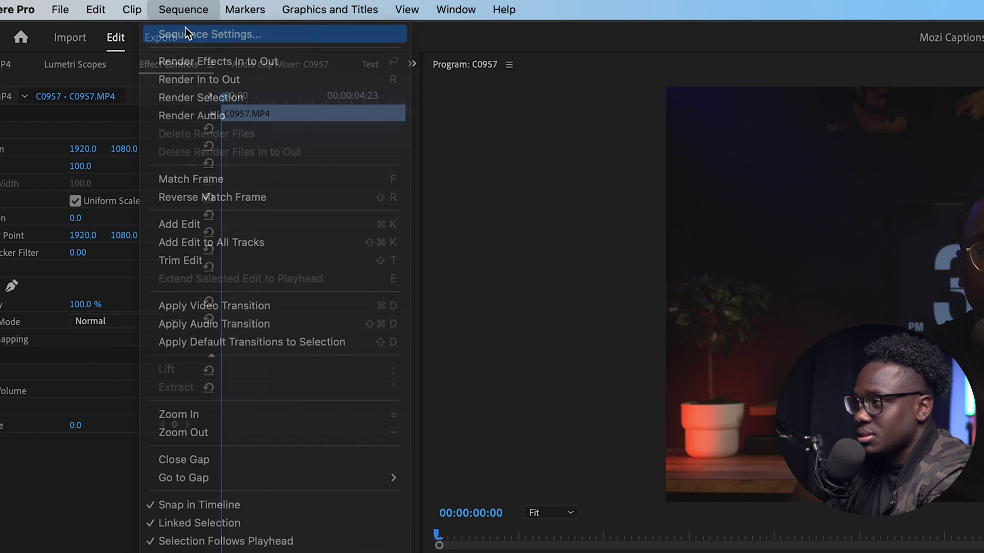
double_click(413, 103)
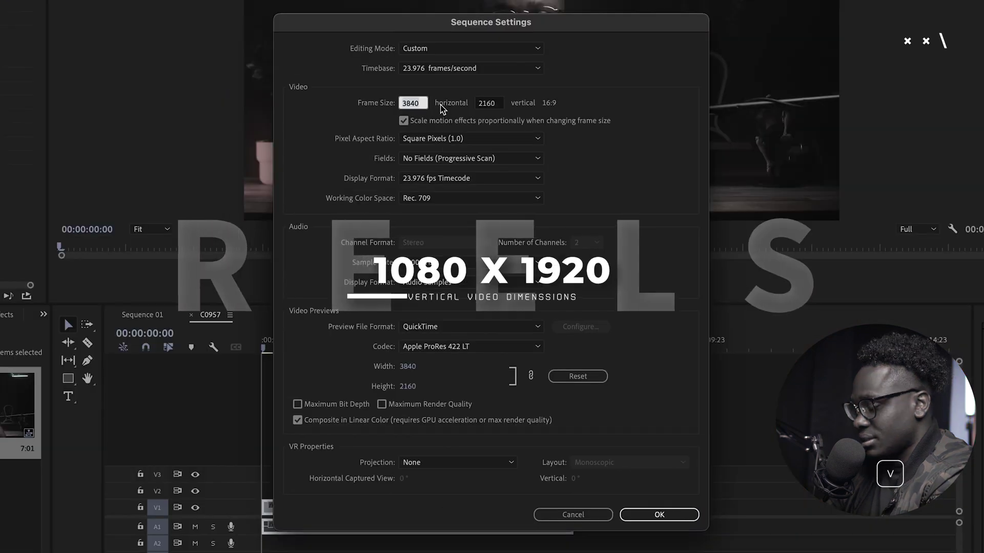
text(1080)
key(Tab)
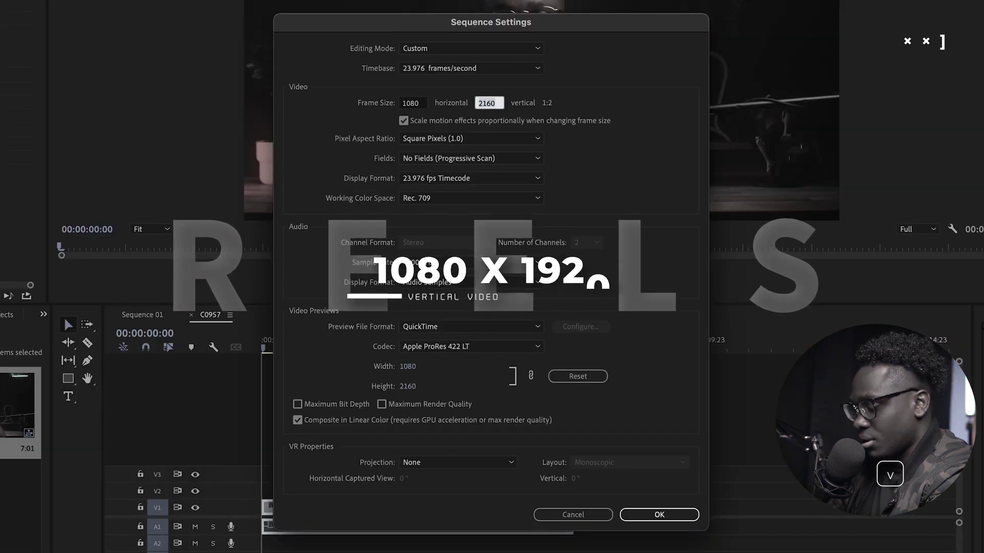
text(1920)
key(Return)
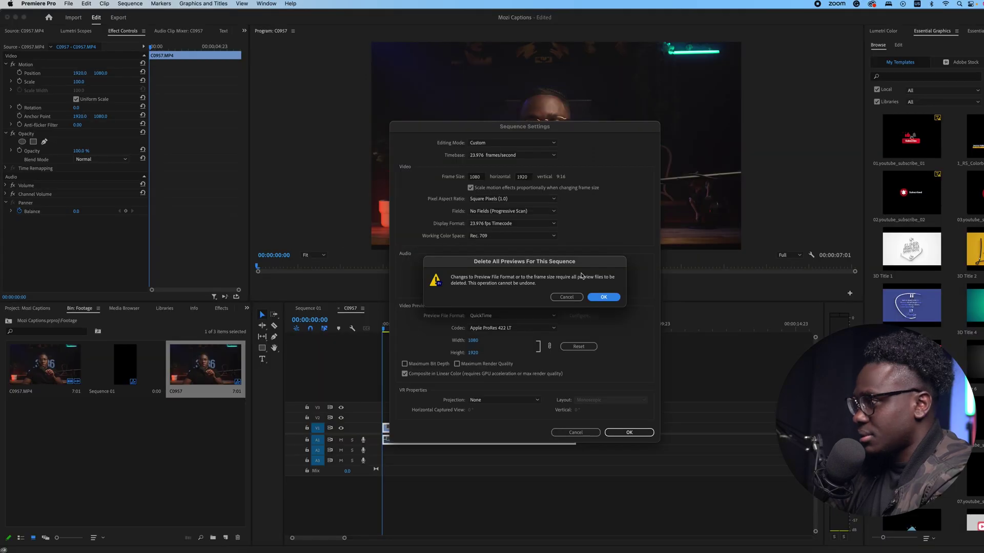
click(604, 298)
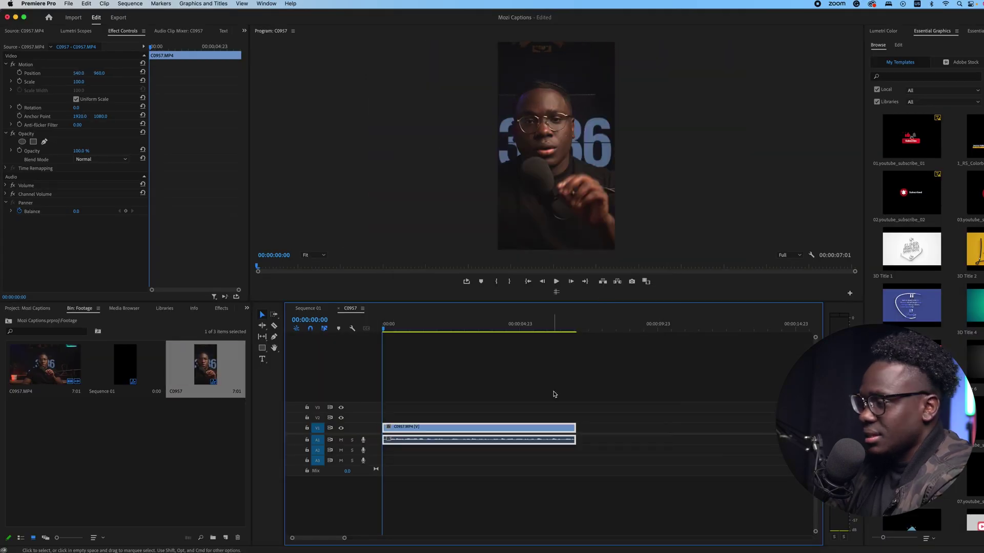
Step: Close the C0957 sequence and place the C0957.MP4 clip at the start of Sequence 01 on the first video track
click(338, 308)
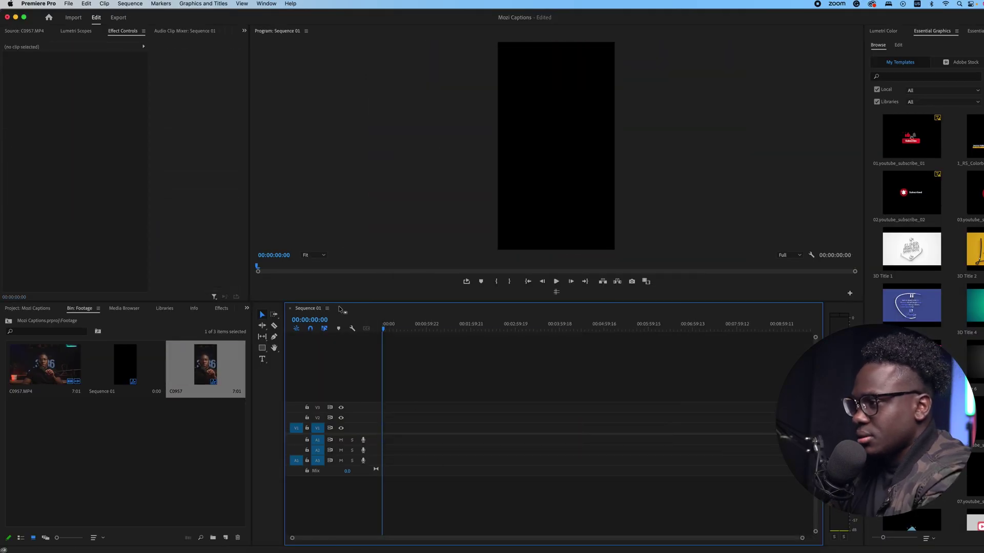
click(201, 435)
drag(58, 378, 385, 430)
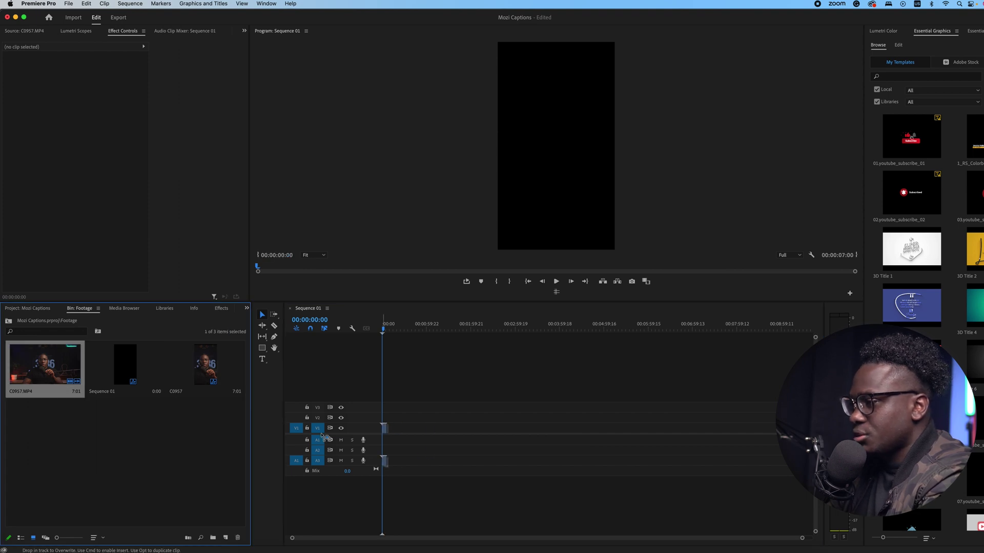
key(Return)
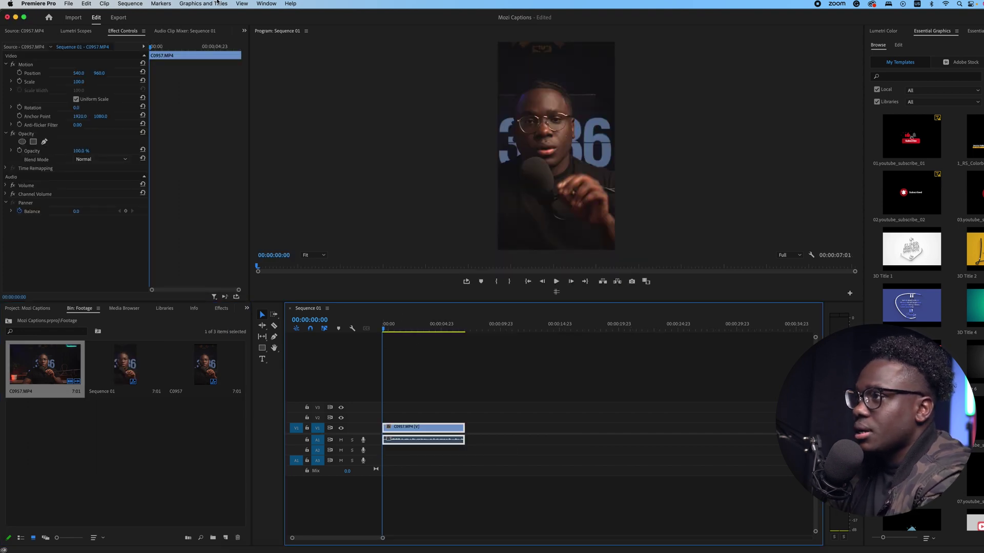
Step: Transcribe Sequence 01 in English with separated speakers, analysing the Mix audio track
click(275, 3)
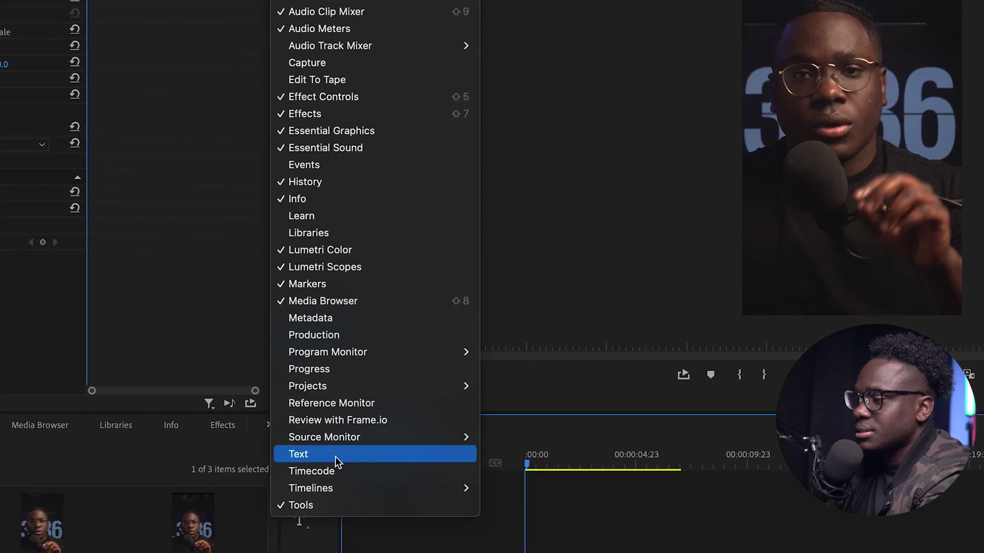
click(342, 471)
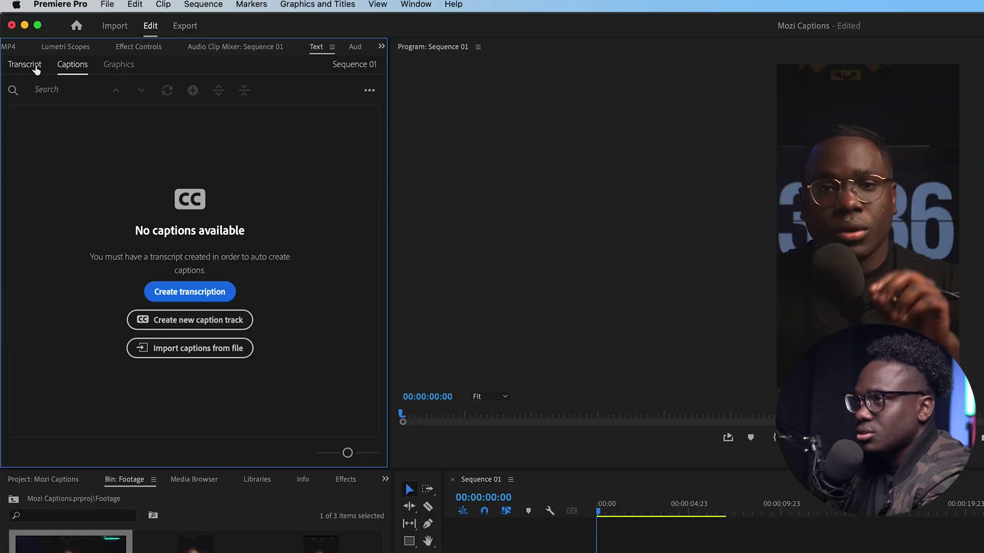
click(33, 66)
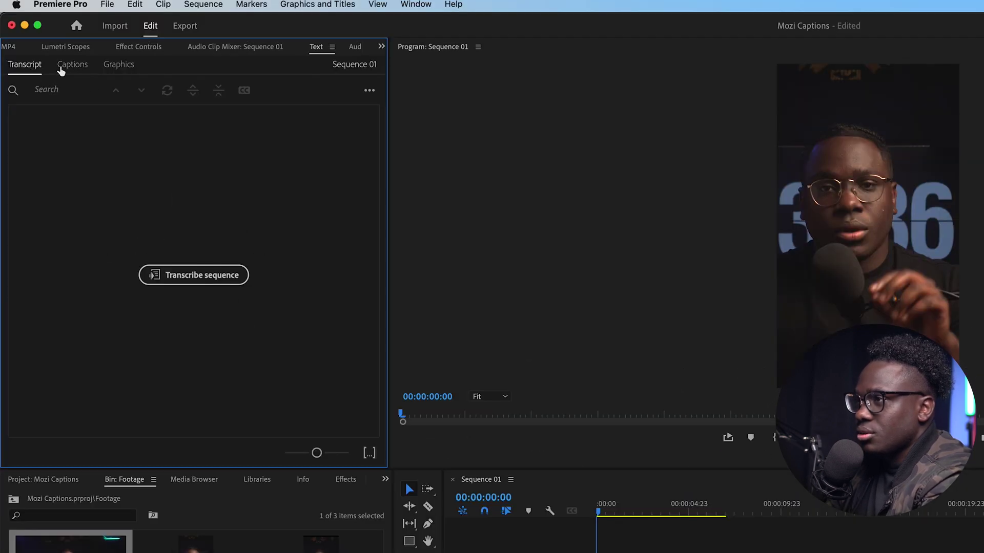
click(194, 276)
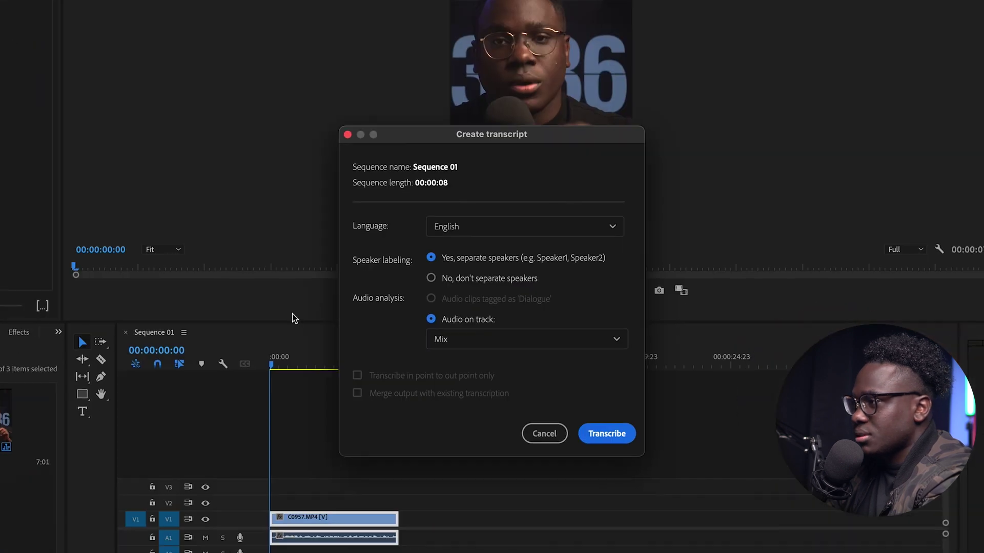
click(606, 434)
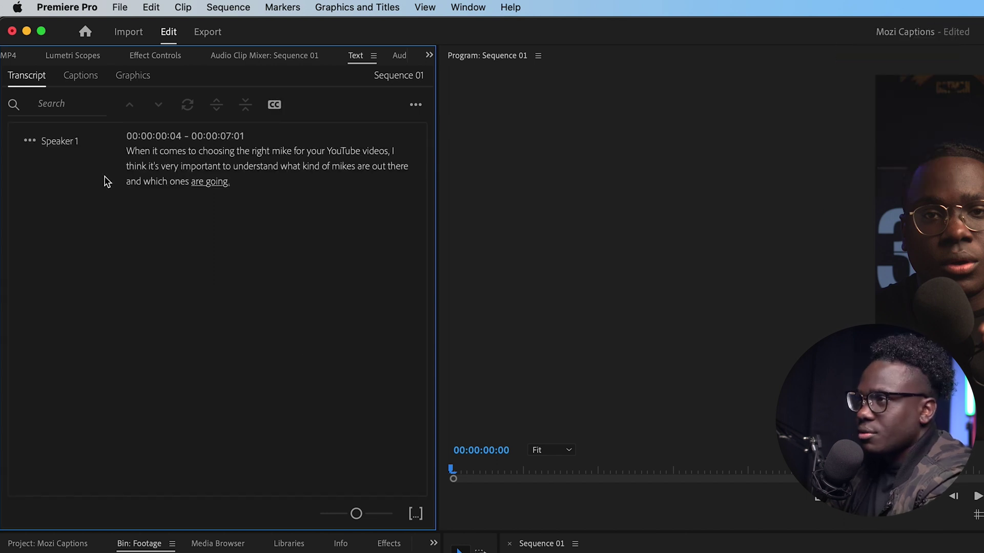
Step: Remove the comma after "videos" and the period at the end of the transcript
click(219, 160)
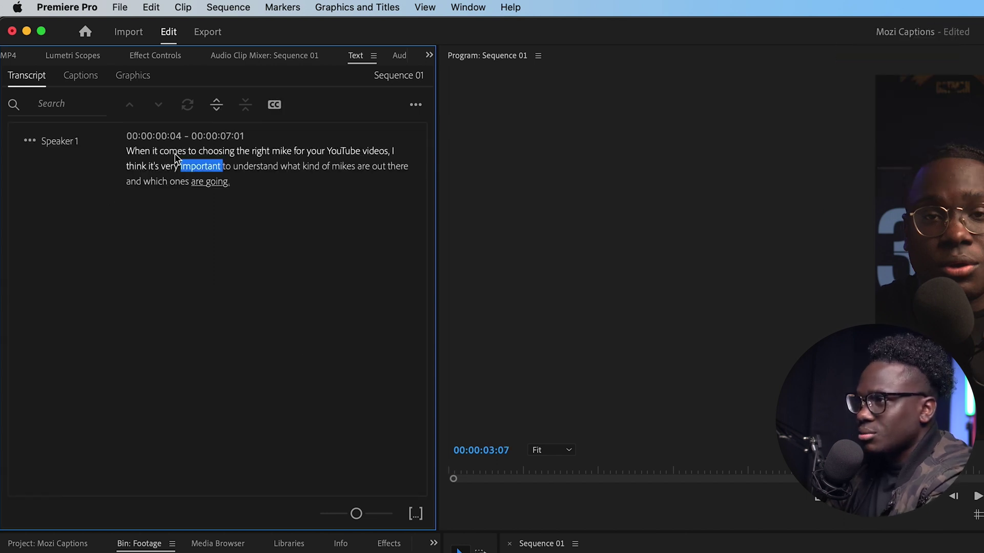
click(210, 153)
double_click(332, 152)
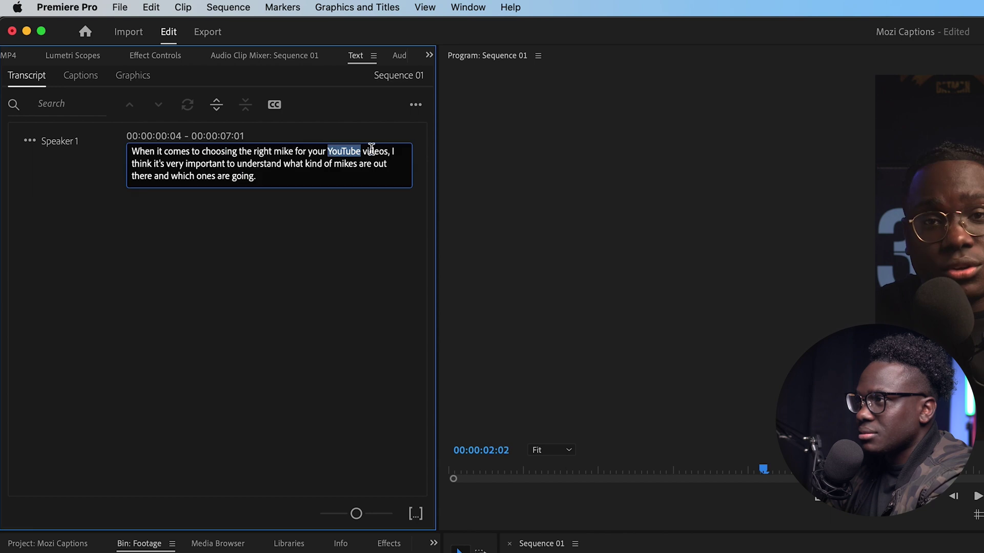
click(390, 151)
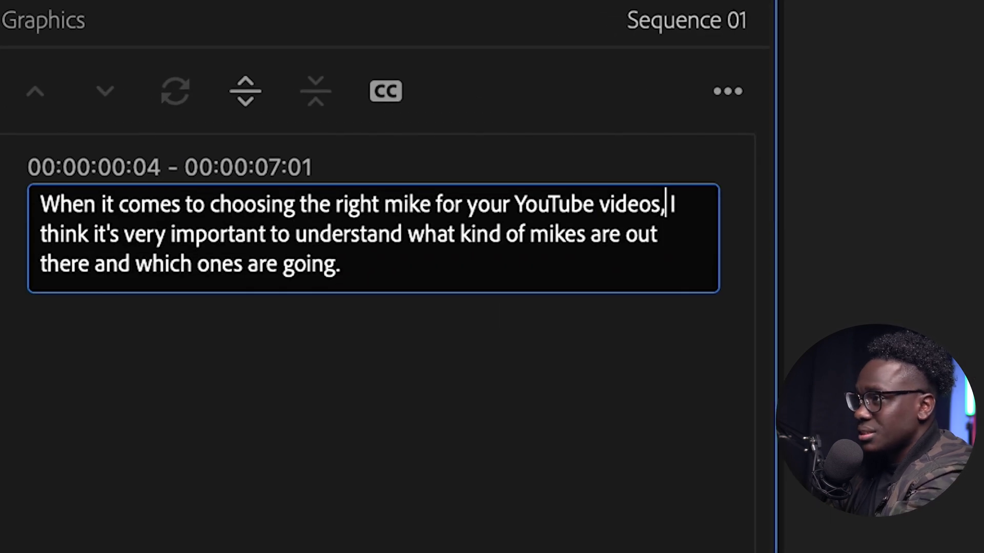
key(BackSpace)
click(358, 270)
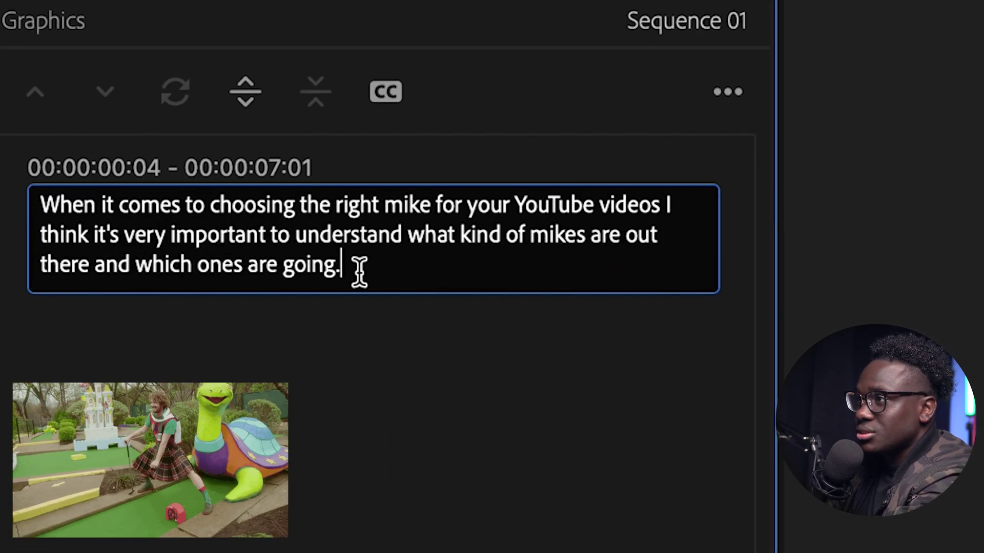
click(397, 375)
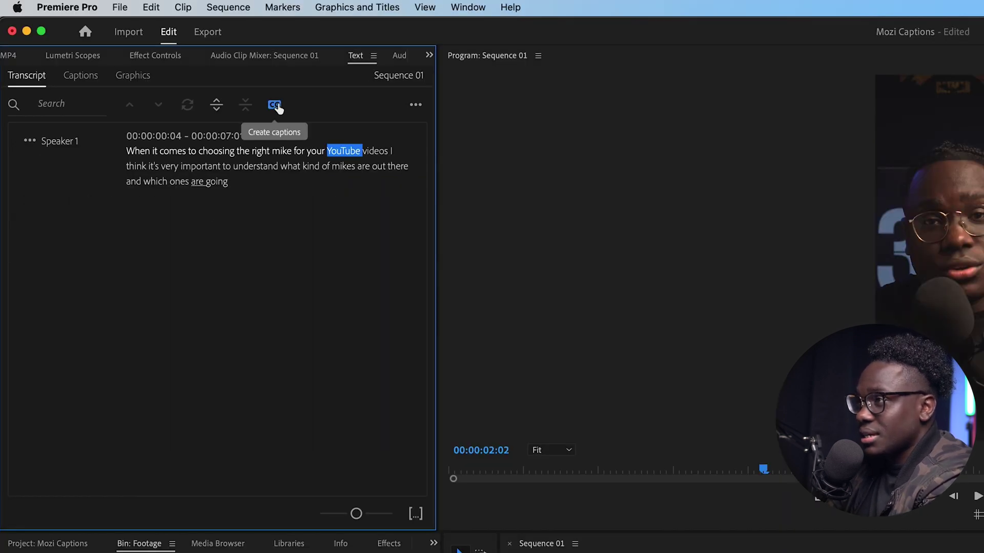
Step: Create single-line subtitle captions from the transcript with a maximum length of 8 characters
click(275, 105)
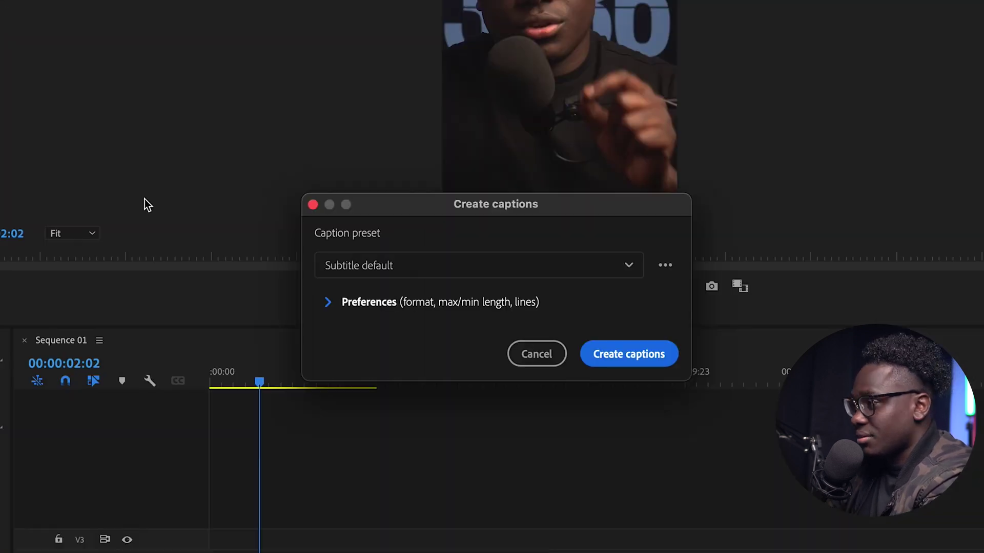
click(328, 303)
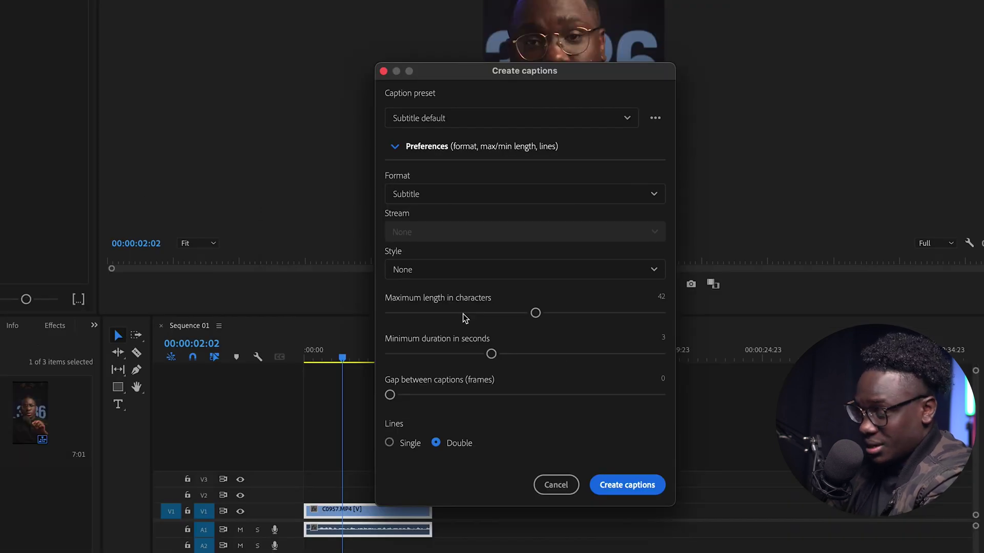
drag(535, 313, 440, 315)
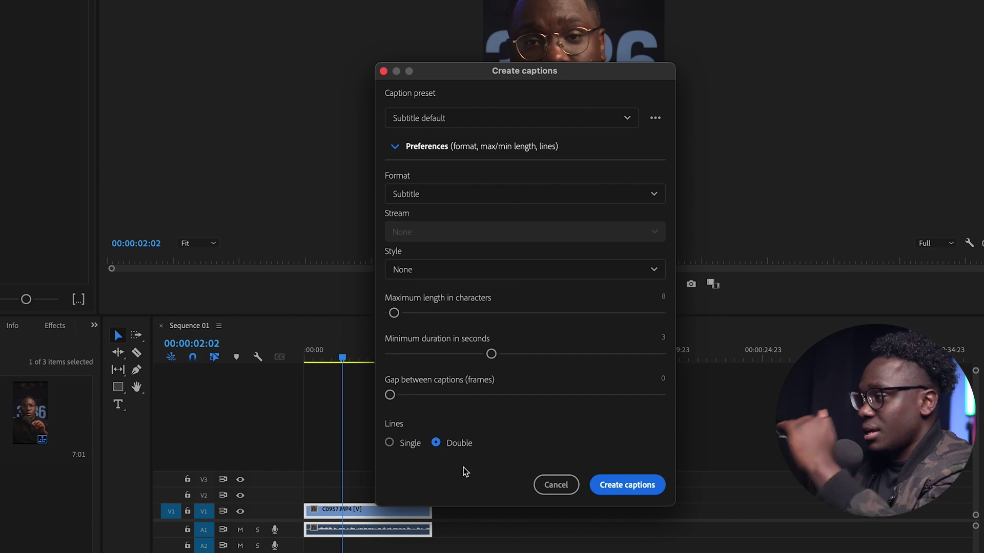
click(389, 444)
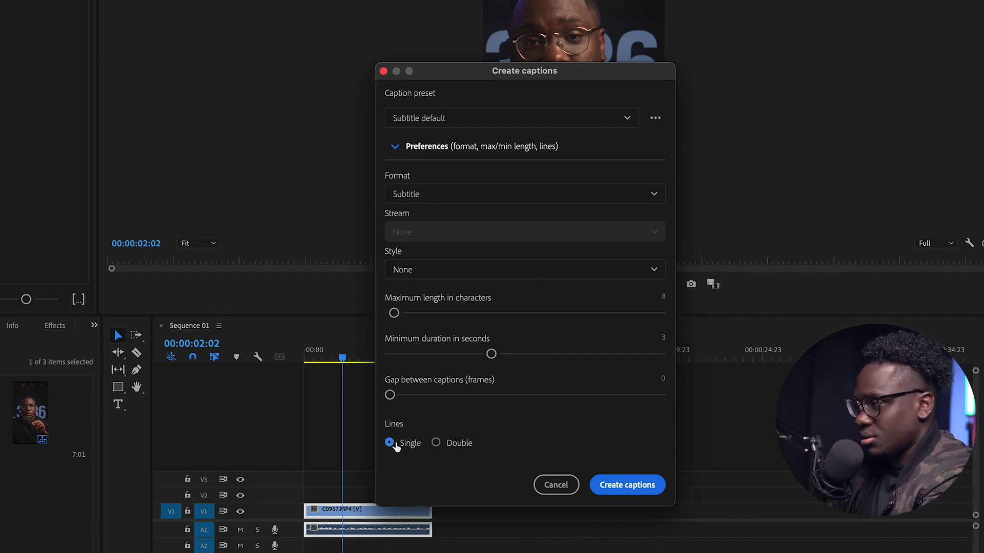
click(636, 486)
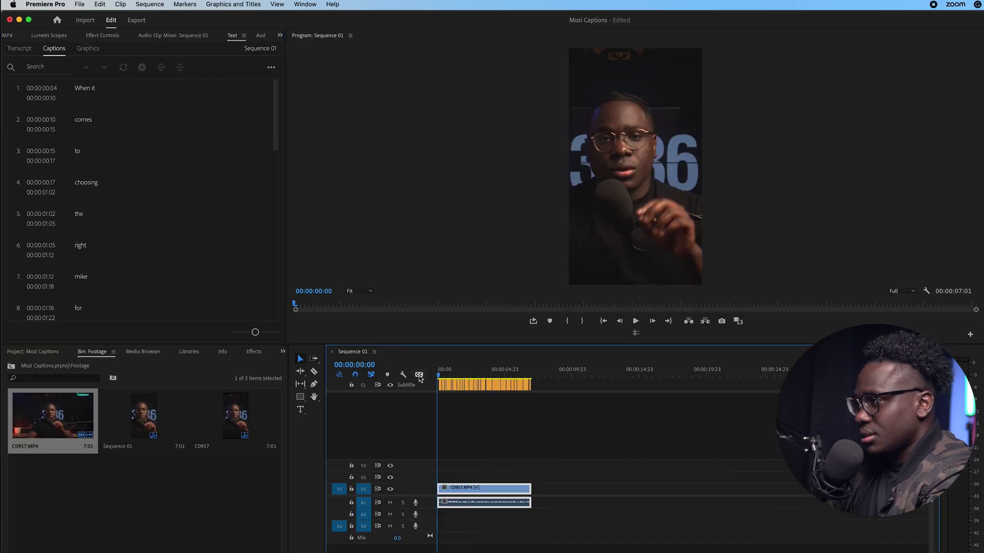
key(space)
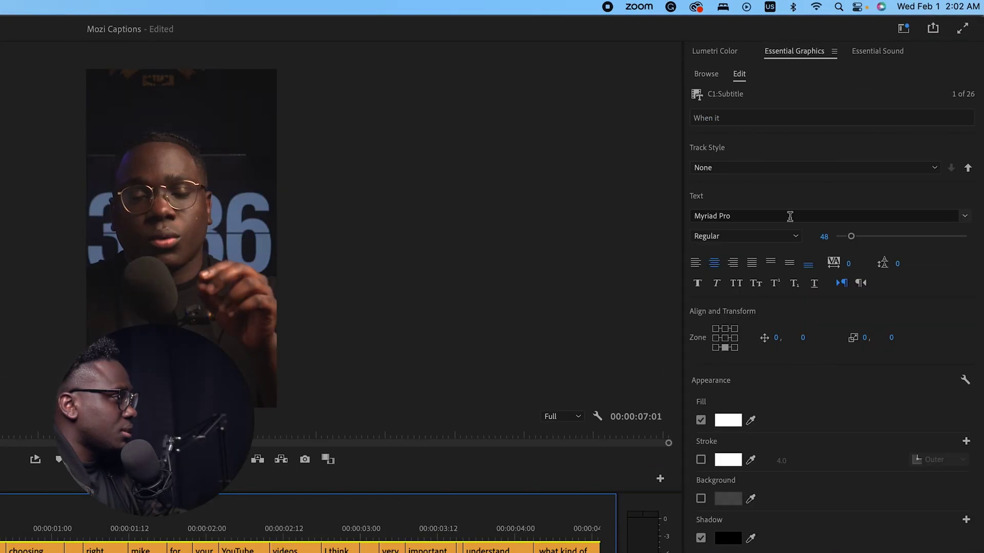
Step: Anchor the "When it" caption to the centre zone and set its vertical offset to 260
click(858, 216)
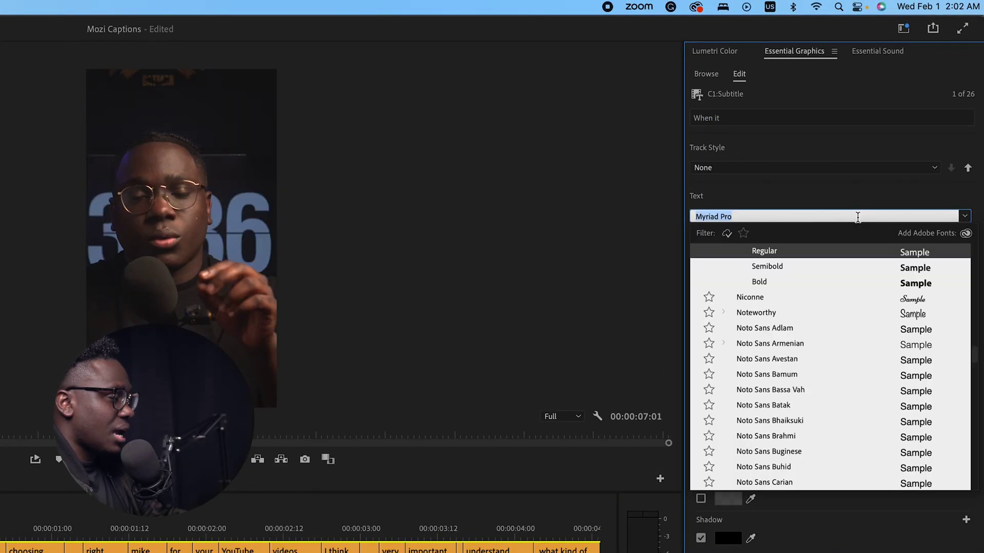
click(820, 203)
click(725, 338)
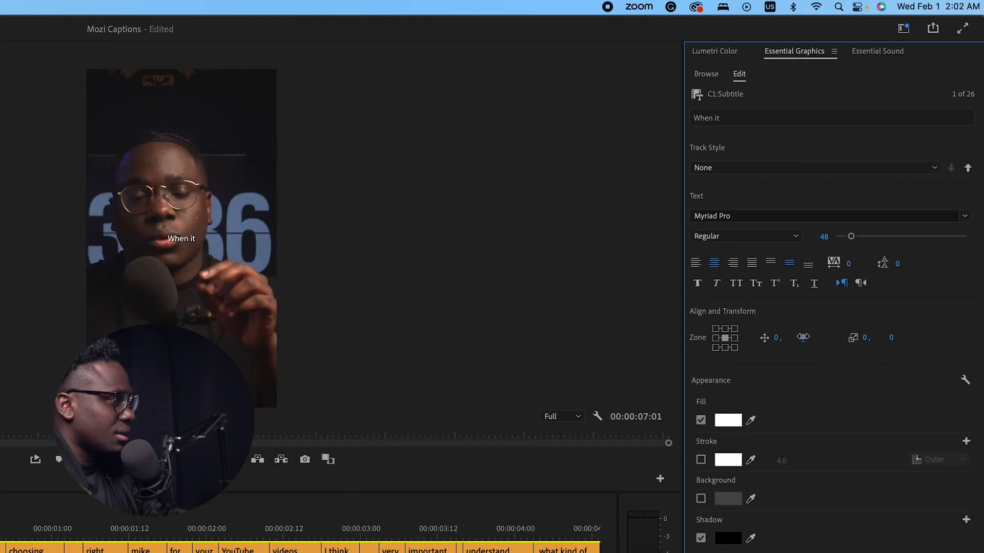
Step: Style the caption text in Montserrat Black, all caps, at size 107
click(810, 216)
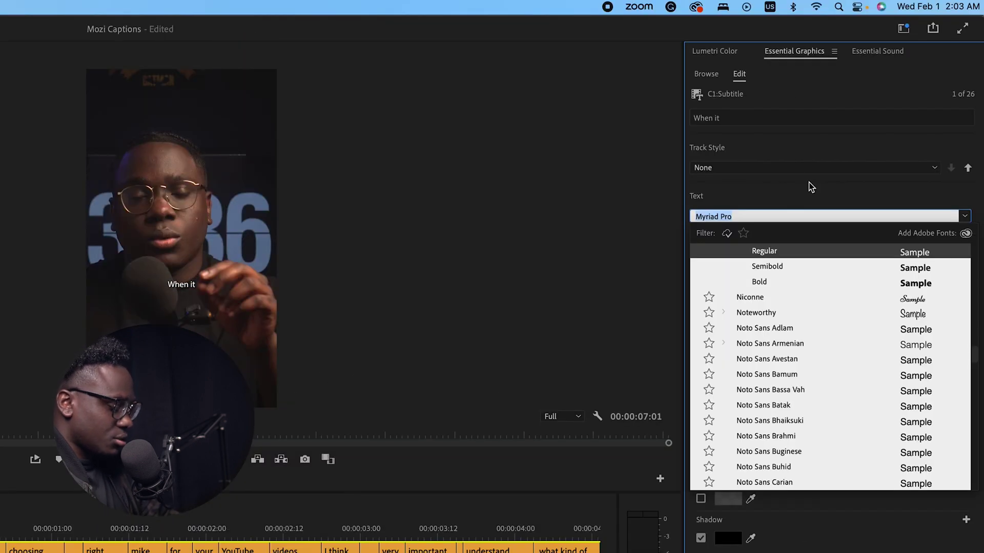
text(mont)
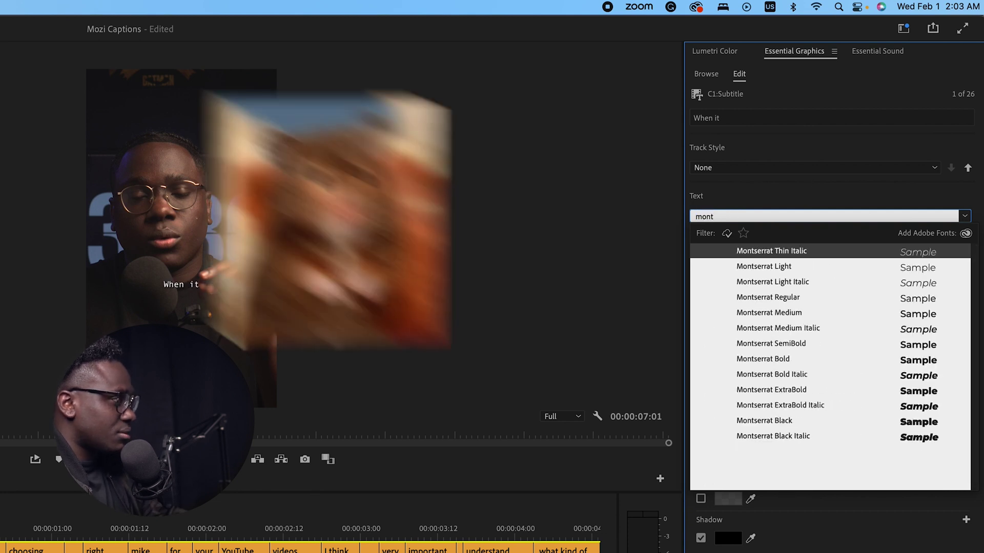
click(820, 421)
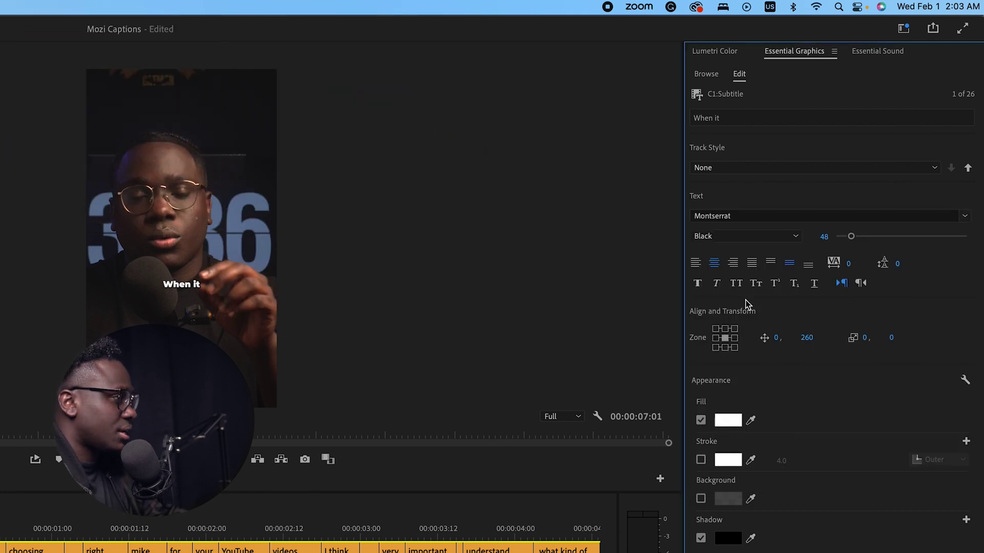
click(736, 283)
drag(851, 236, 870, 235)
Step: Add a black outer stroke of width 11 to the "When it" caption text
click(701, 460)
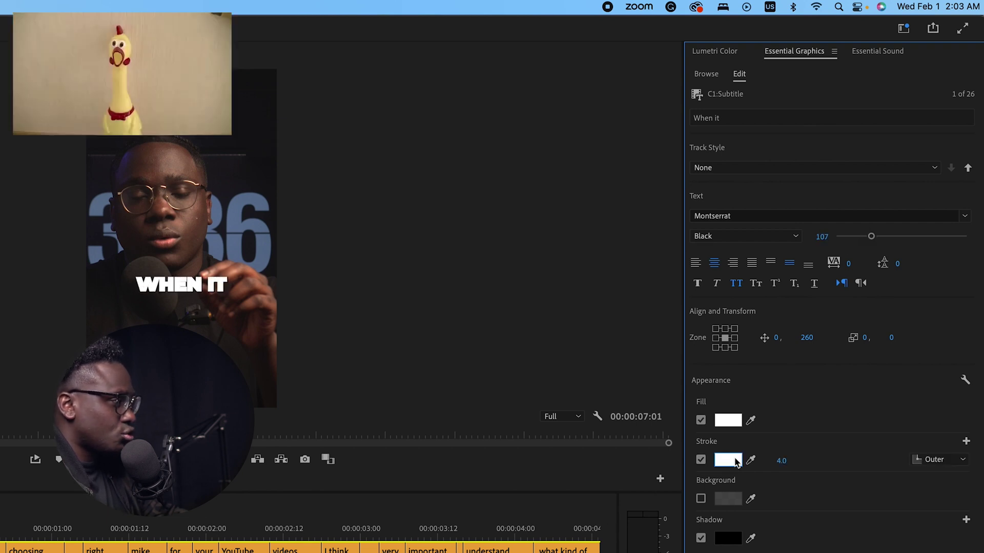
click(734, 460)
click(294, 246)
click(543, 224)
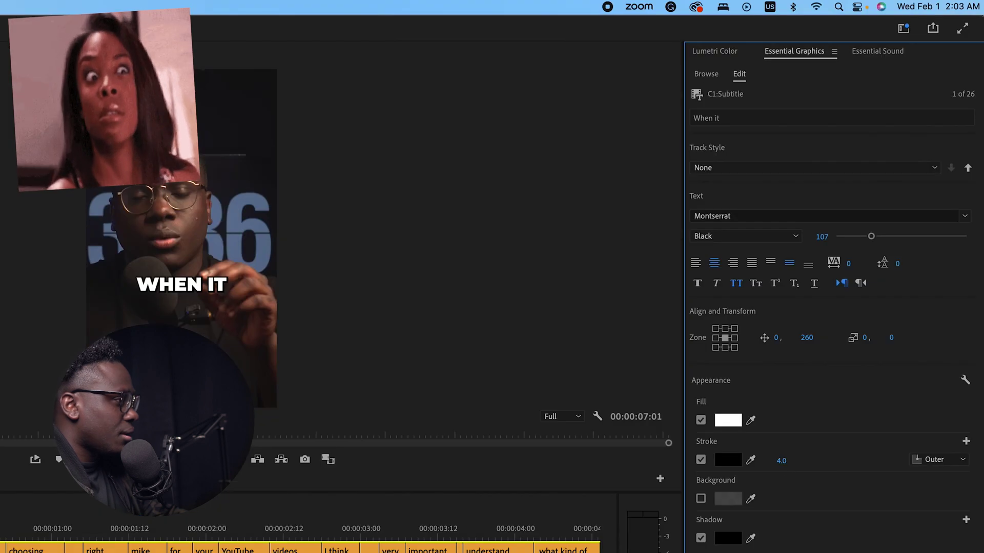
drag(781, 460, 790, 461)
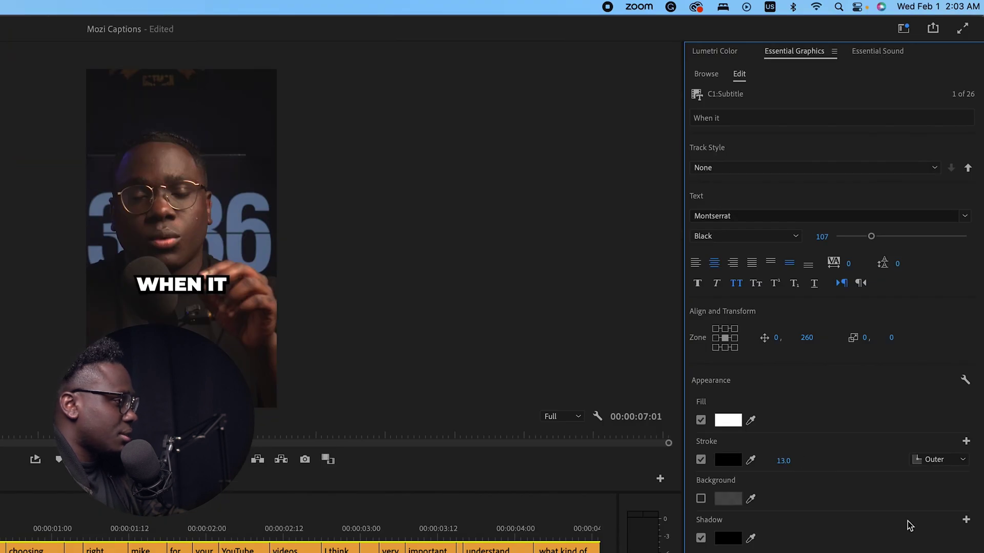
drag(780, 465, 780, 465)
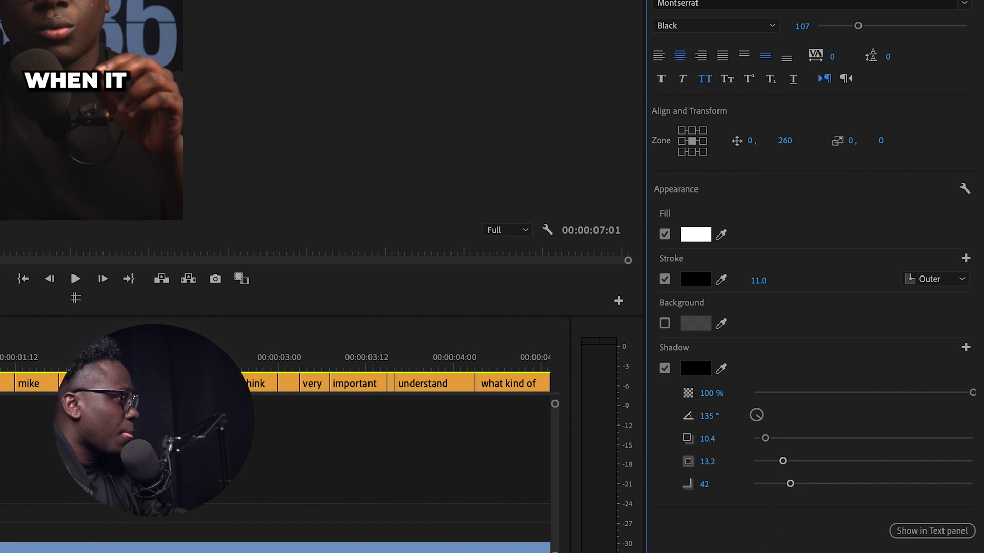
Step: Save the caption's appearance as a new track style named "1"
click(808, 167)
click(808, 185)
text(1)
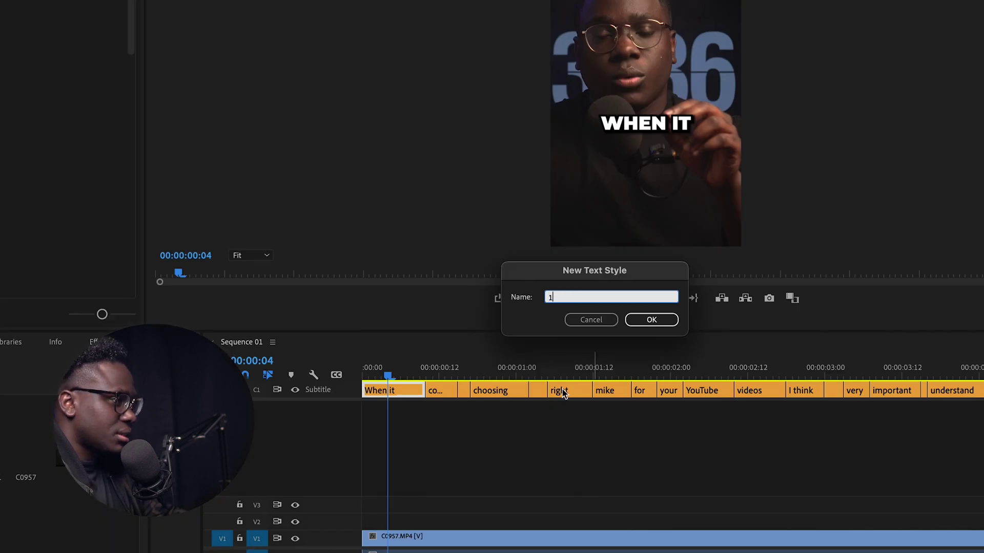
click(652, 321)
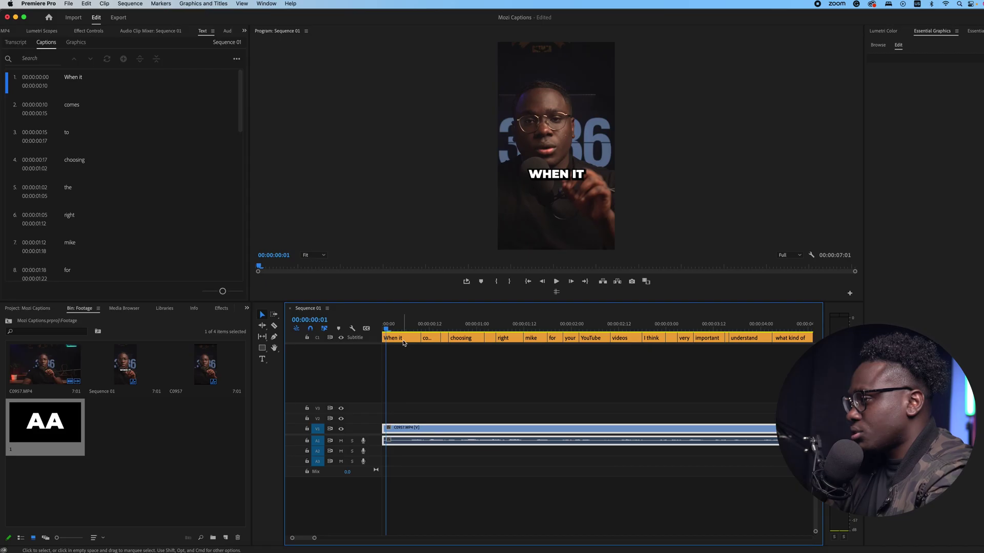
Step: Play back the sequence to check the style across the captions
click(394, 391)
key(space)
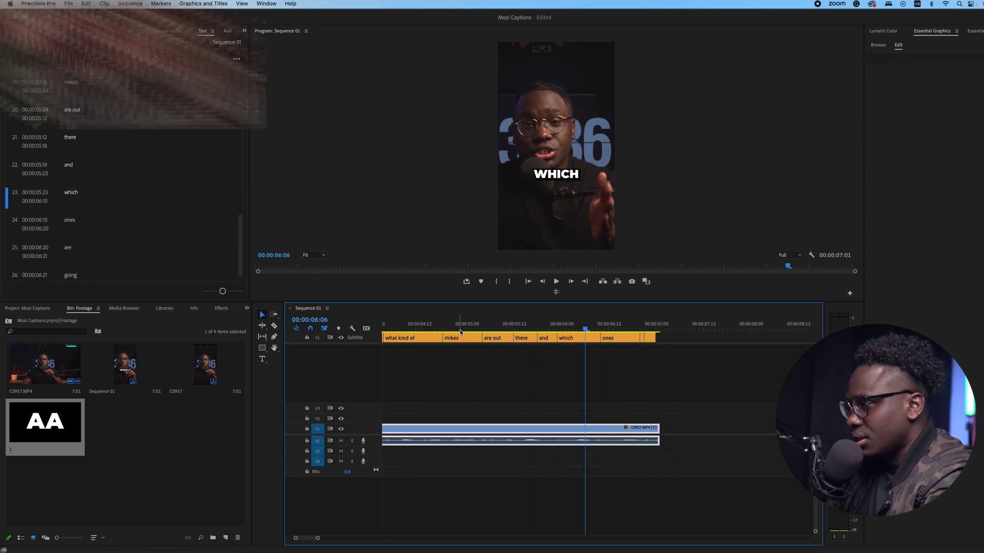
drag(459, 329, 439, 327)
key(minus)
Step: Set the fill of several scattered captions, including "When it", "to" and "right", to yellow FFF304
key(minus)
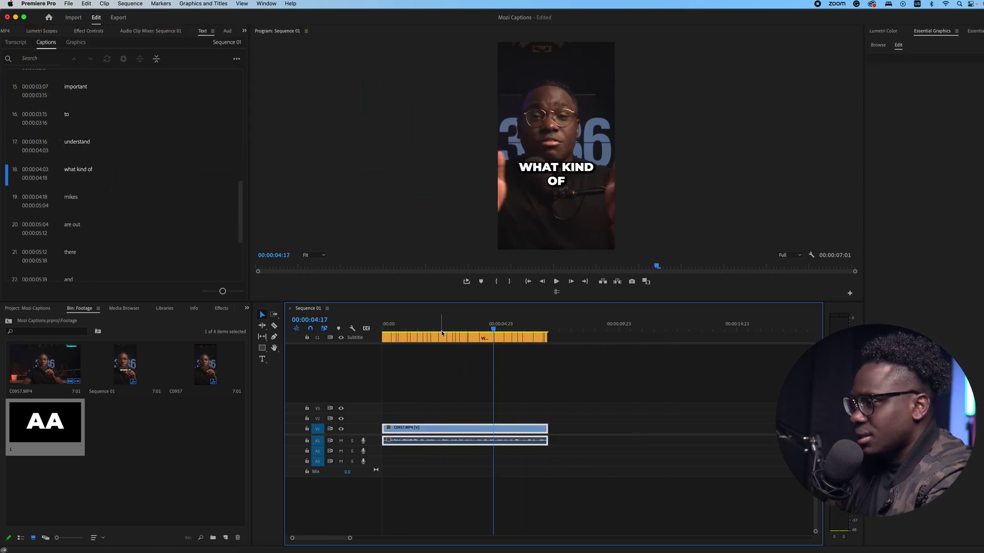
click(386, 328)
click(386, 337)
key(minus)
key(minus)
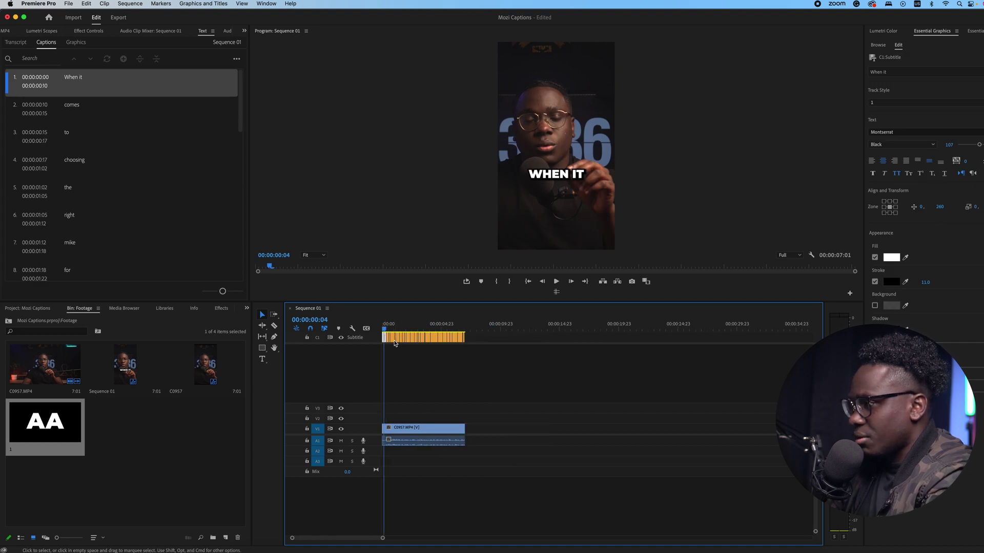
key(equal)
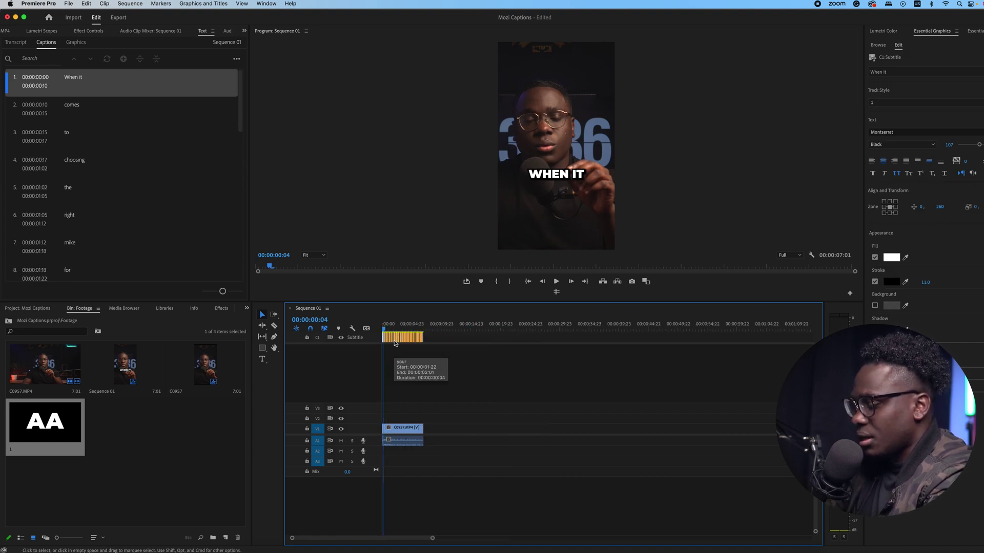
shift+click(385, 339)
shift+click(390, 339)
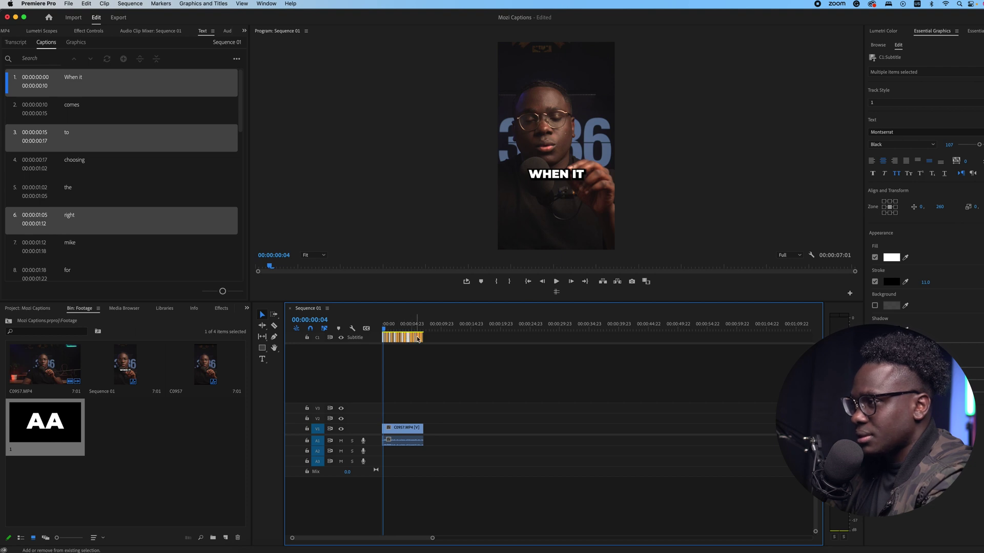
key(equal)
key(equal)
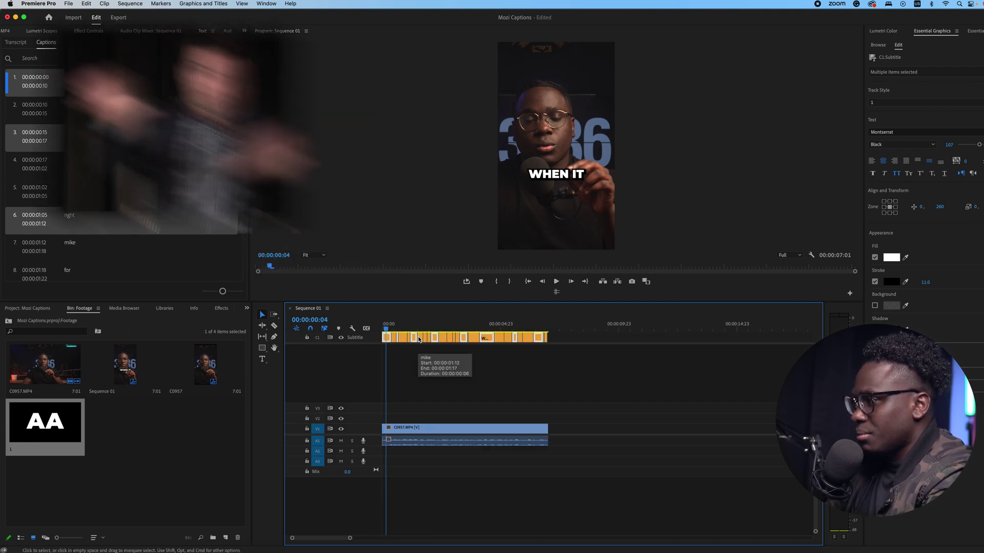
click(895, 259)
click(580, 347)
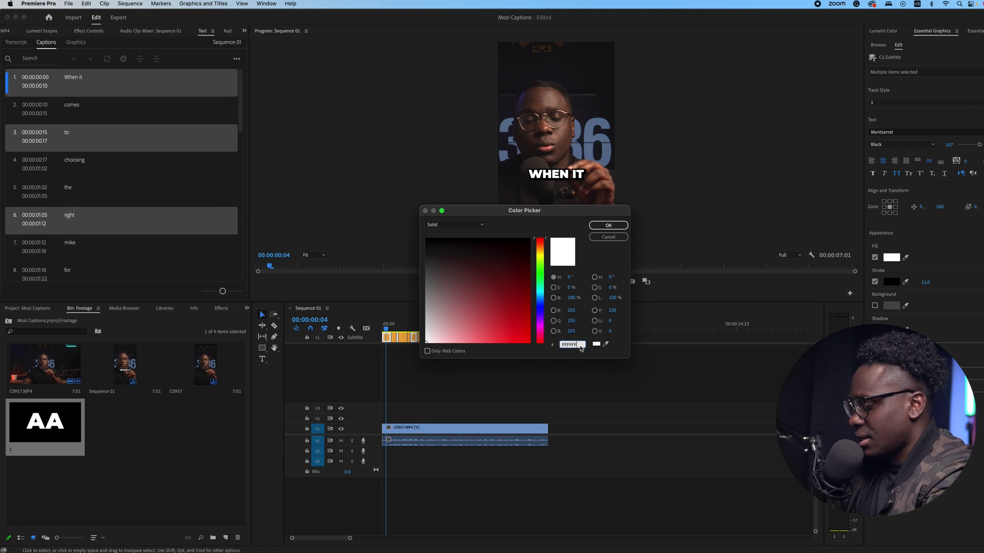
key(BackSpace)
key(BackSpace)
key(BackSpace)
text(000)
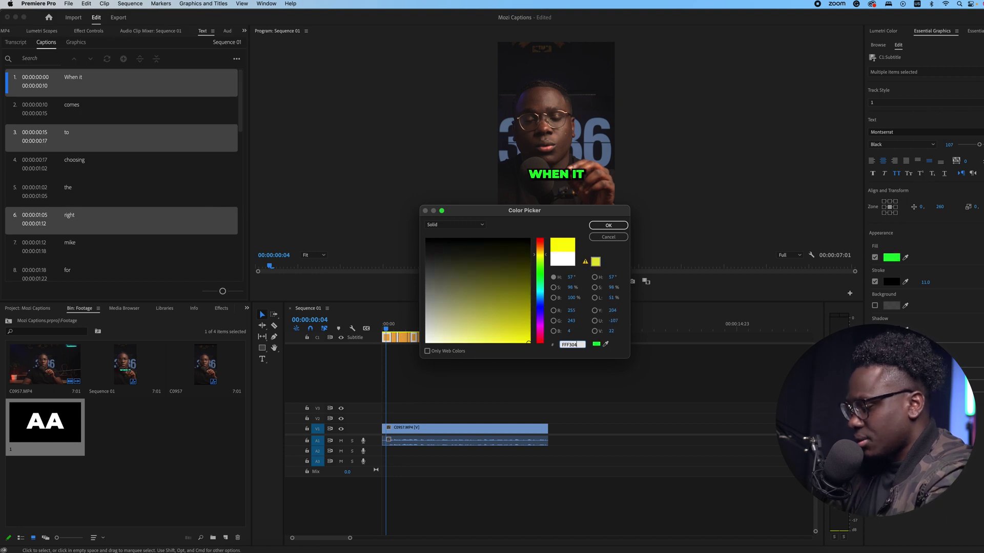
key(Return)
Step: Play the sequence from the start to review the mix of yellow and white captions
click(403, 348)
key(Home)
key(space)
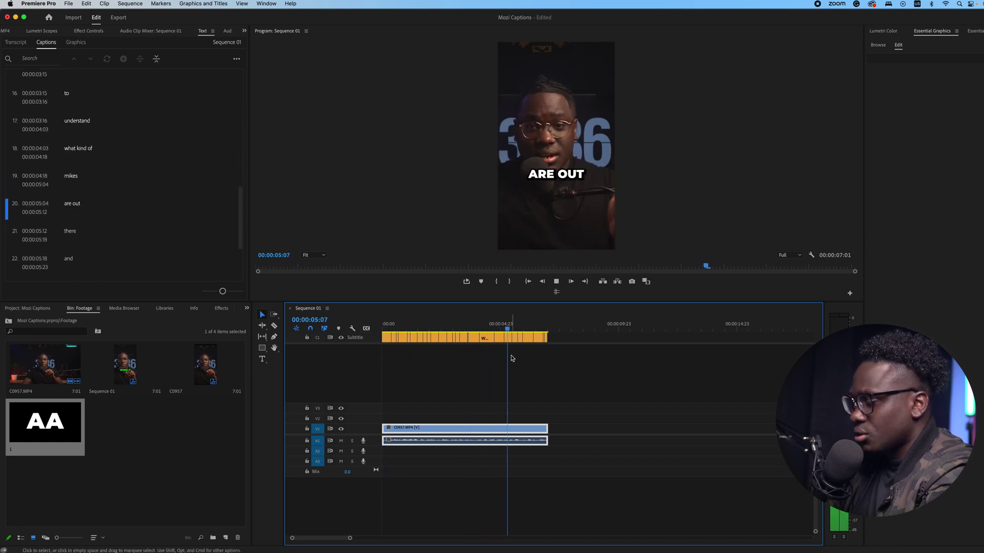
key(space)
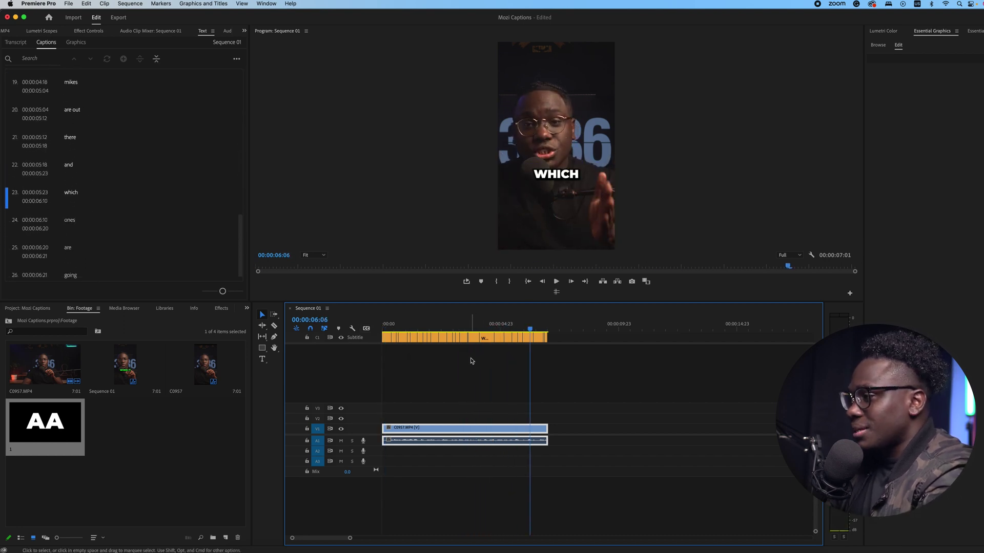
Step: Add a second Subtitle caption track with no style and hide it
right_click(372, 342)
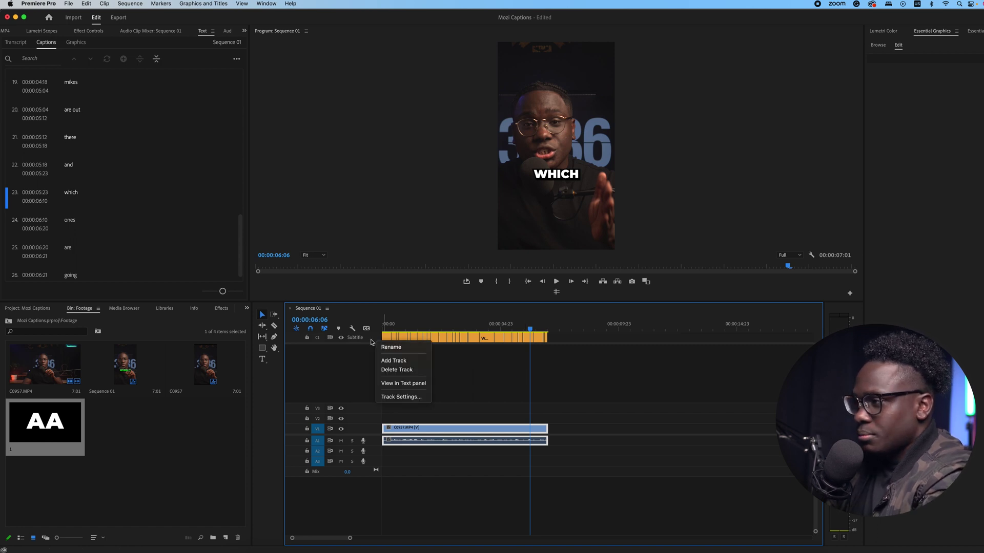
click(393, 361)
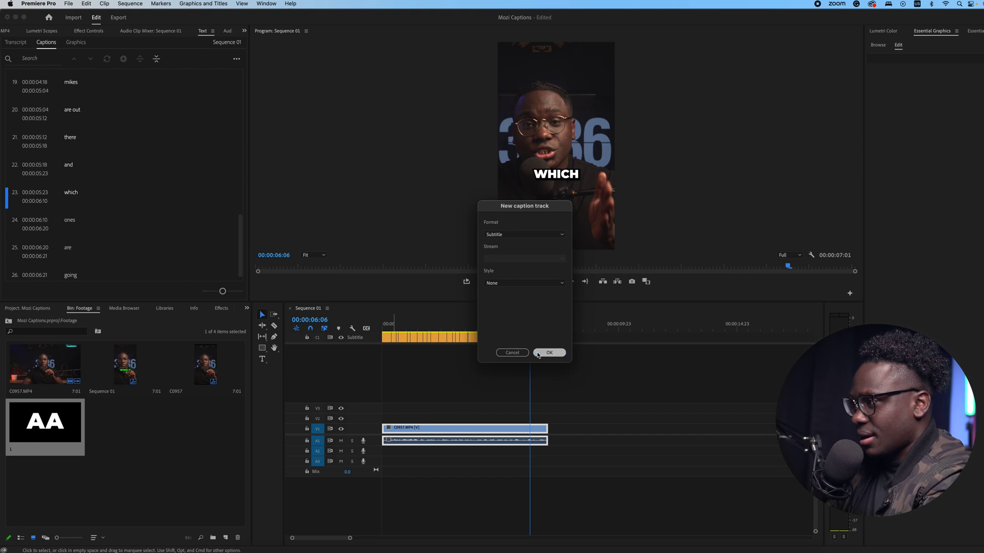
click(548, 353)
click(341, 347)
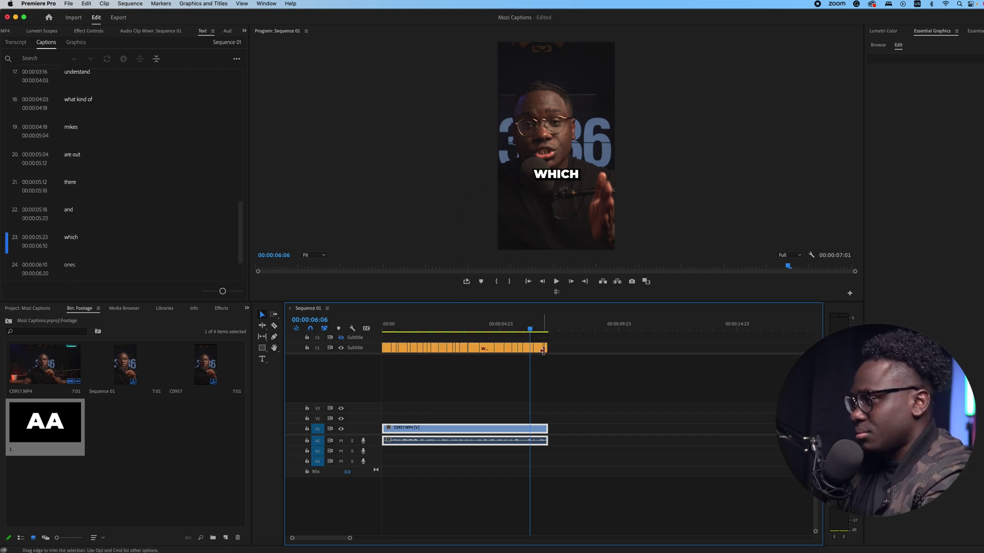
Step: Duplicate all captions from the first subtitle track onto the hidden second track
click(473, 350)
key(super+a)
alt+drag(474, 350, 473, 339)
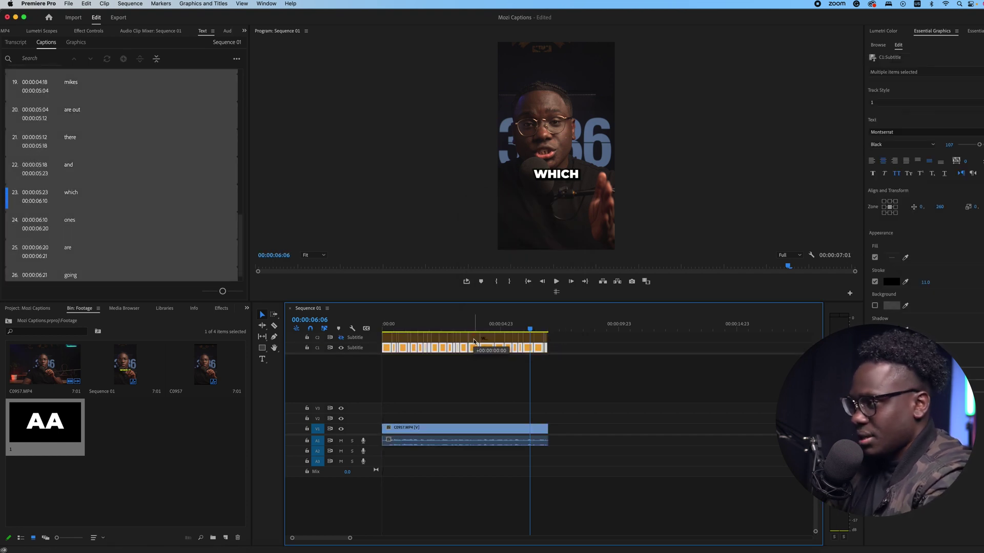
Step: Upgrade all captions on the visible subtitle track C1 to graphics
drag(562, 351, 341, 351)
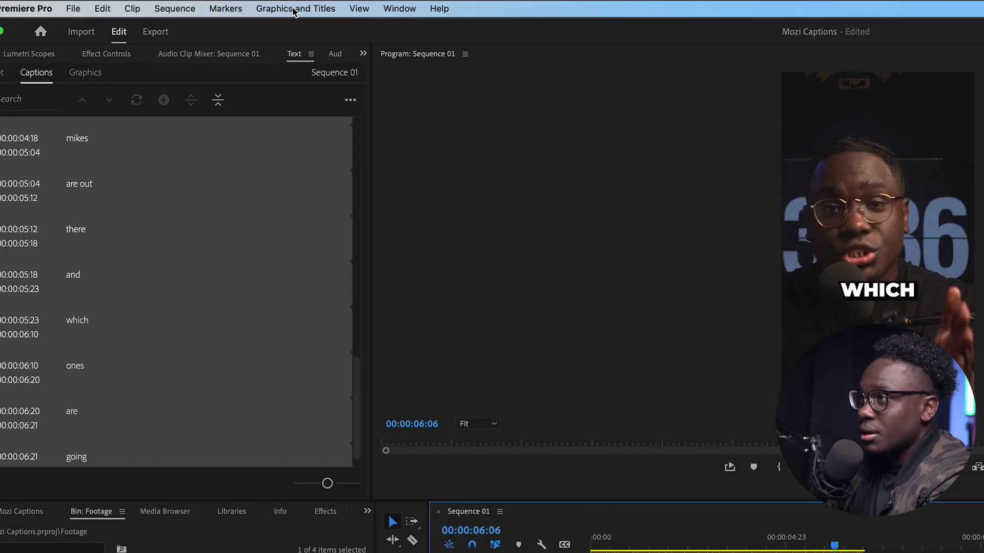
click(294, 8)
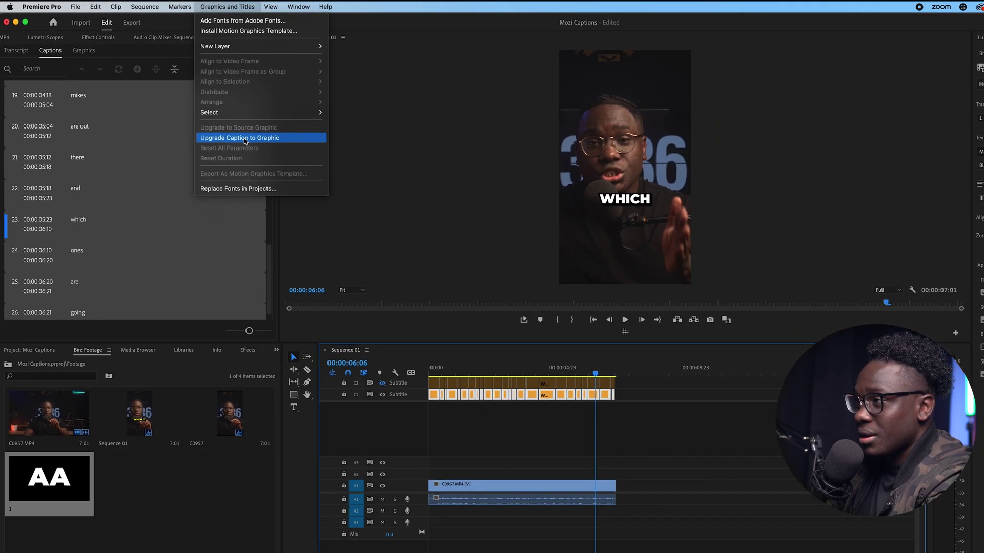
click(322, 201)
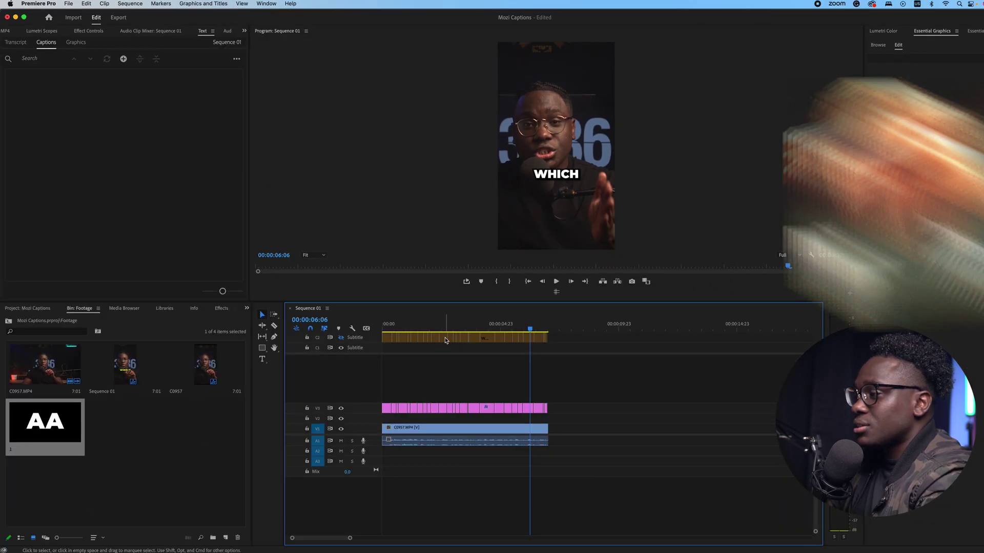
Step: Compare the effect controls of a duplicated caption with those of the "videos" graphic on V3
click(489, 376)
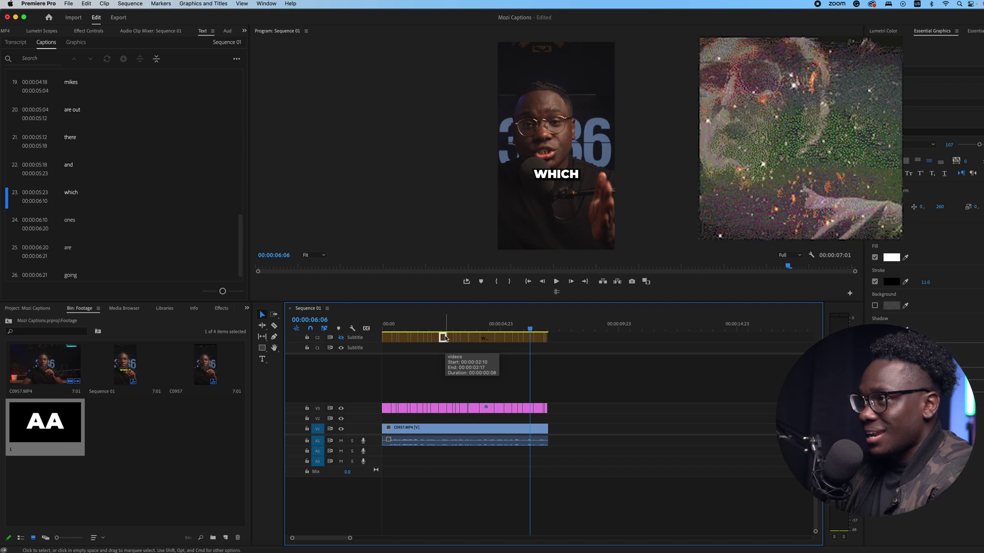
click(89, 31)
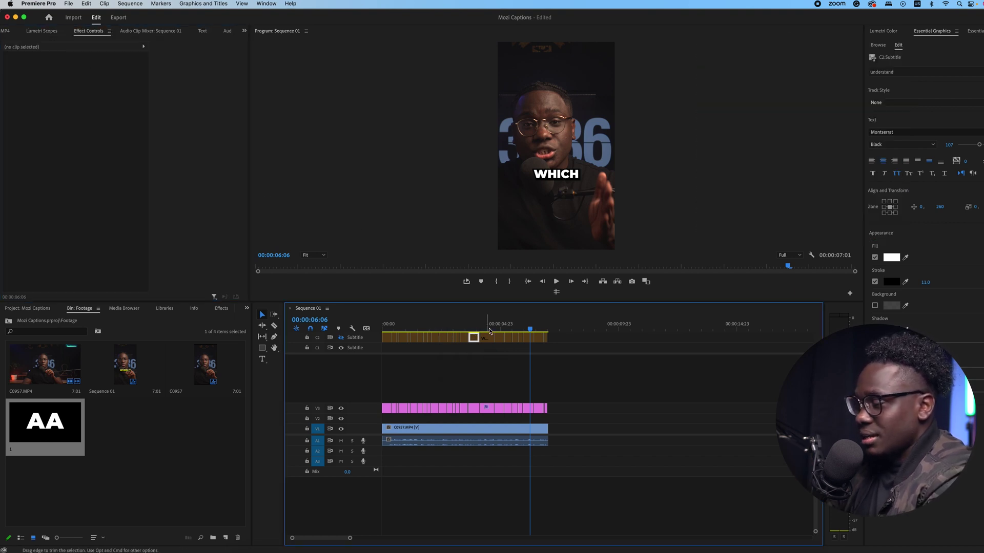
click(434, 327)
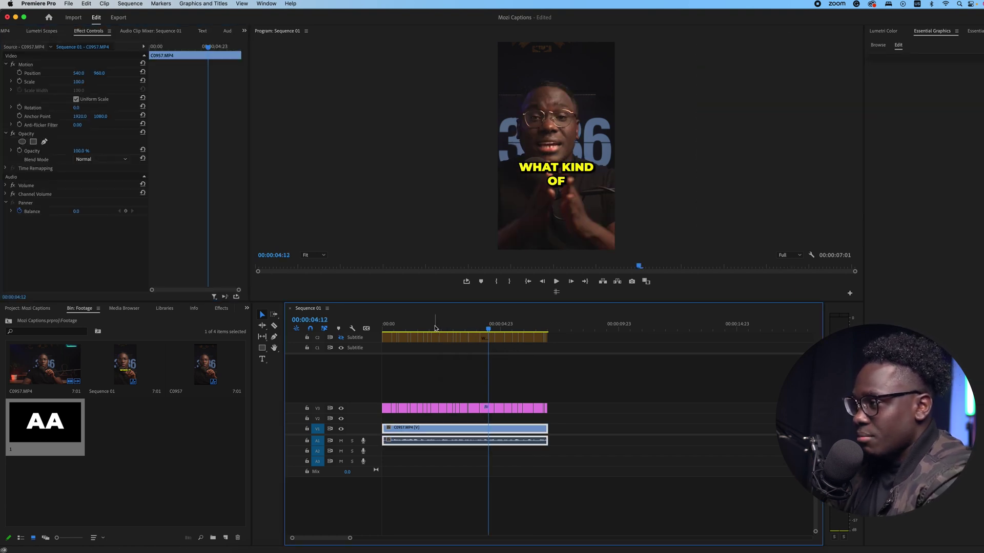
click(442, 410)
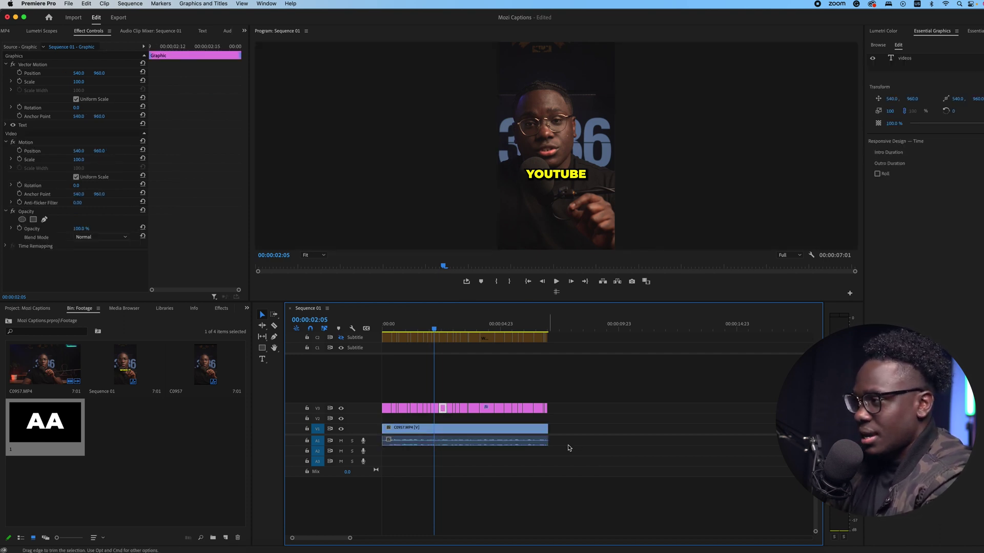
Step: Move five graphics spread along track V3 down to track V2
click(387, 410)
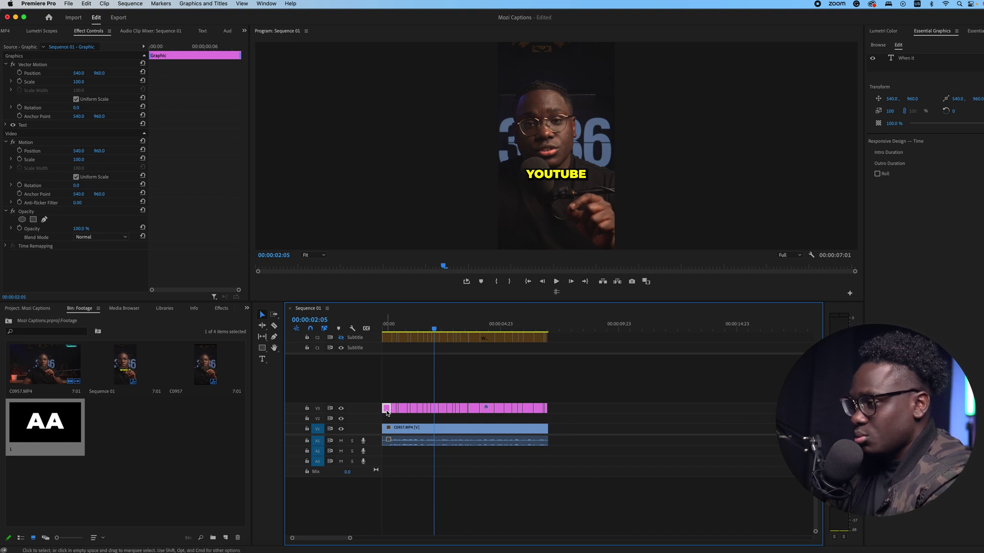
shift+click(403, 408)
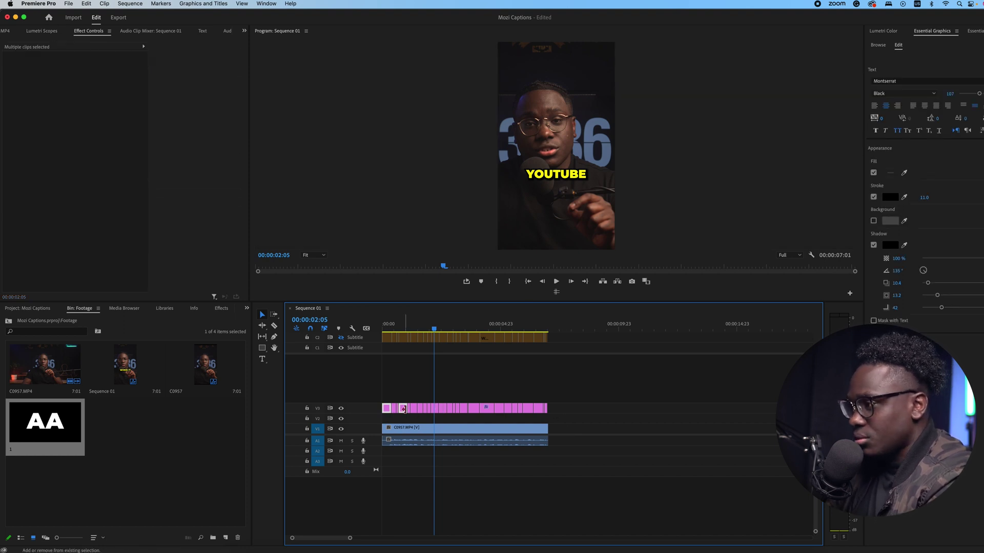
shift+click(435, 409)
shift+click(464, 408)
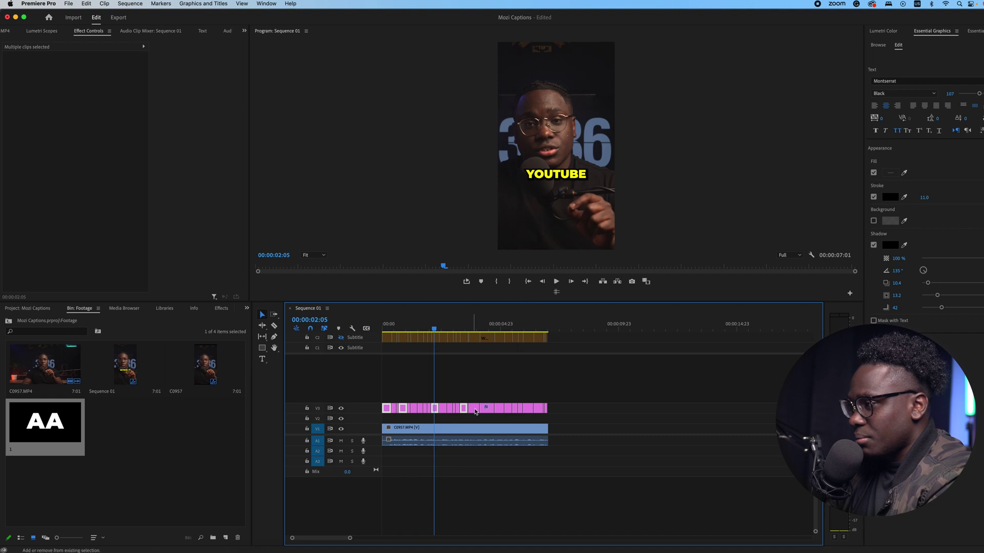
click(509, 416)
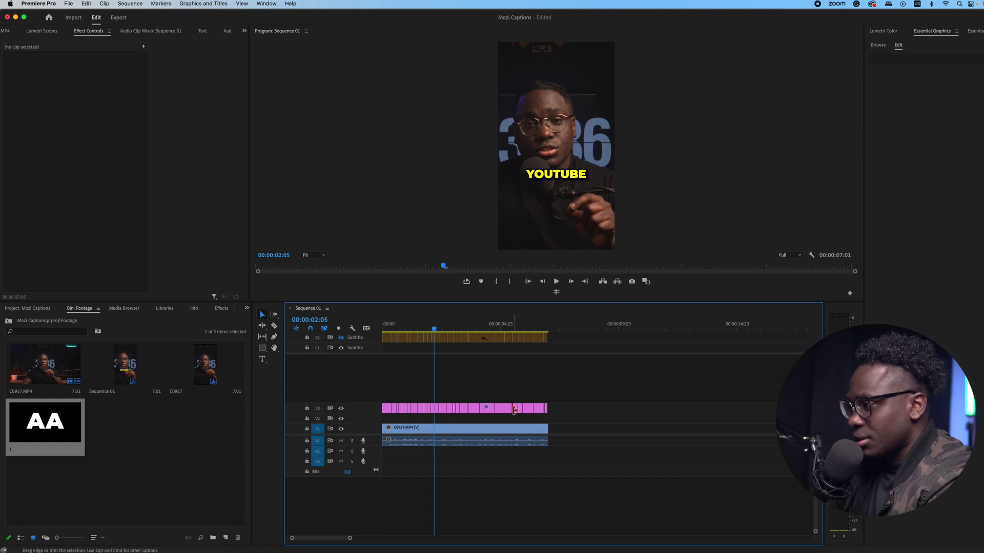
drag(515, 410, 515, 419)
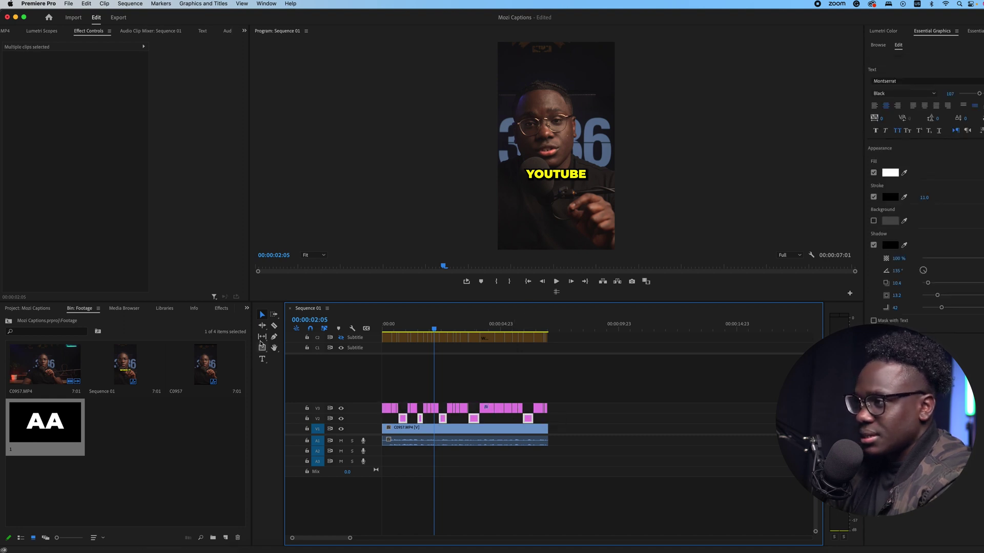
Step: Apply Transform Preset 2 (pop in) from FIN TEXT PRESETS to the selected graphics on V2
click(224, 311)
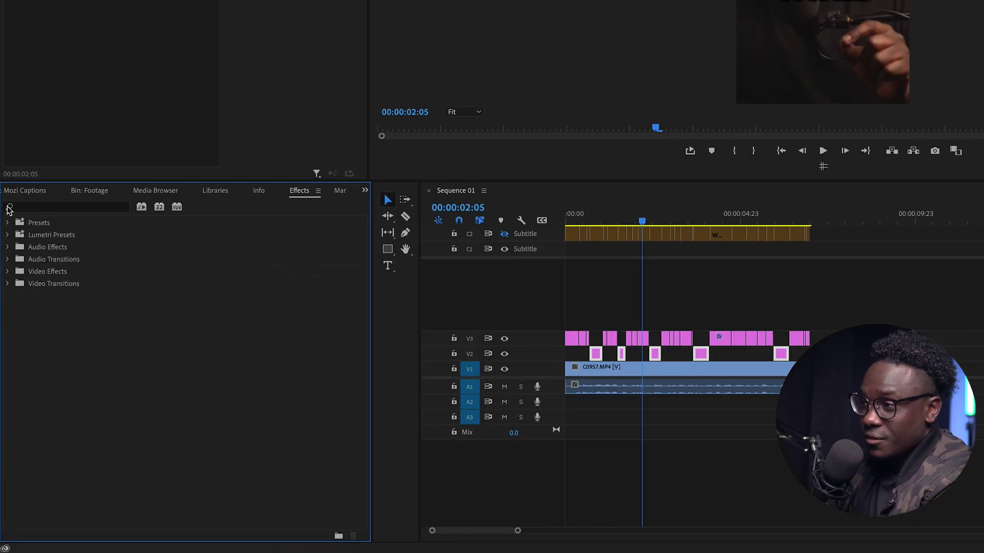
click(7, 223)
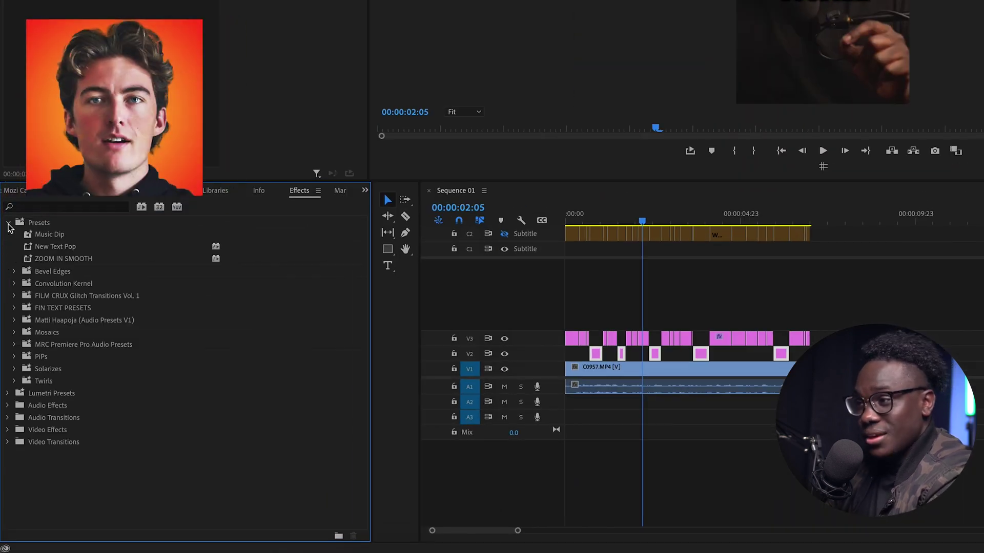
click(13, 308)
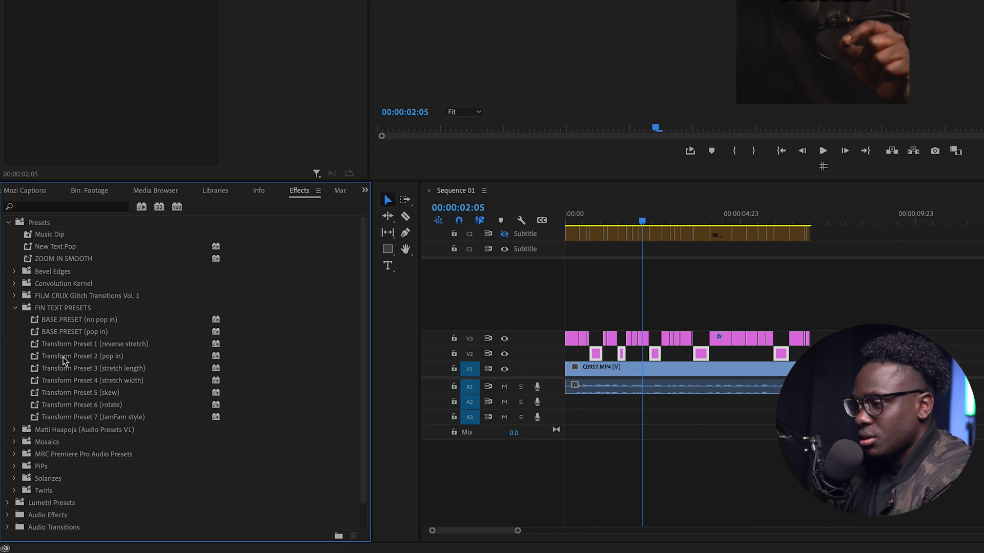
click(62, 359)
click(585, 220)
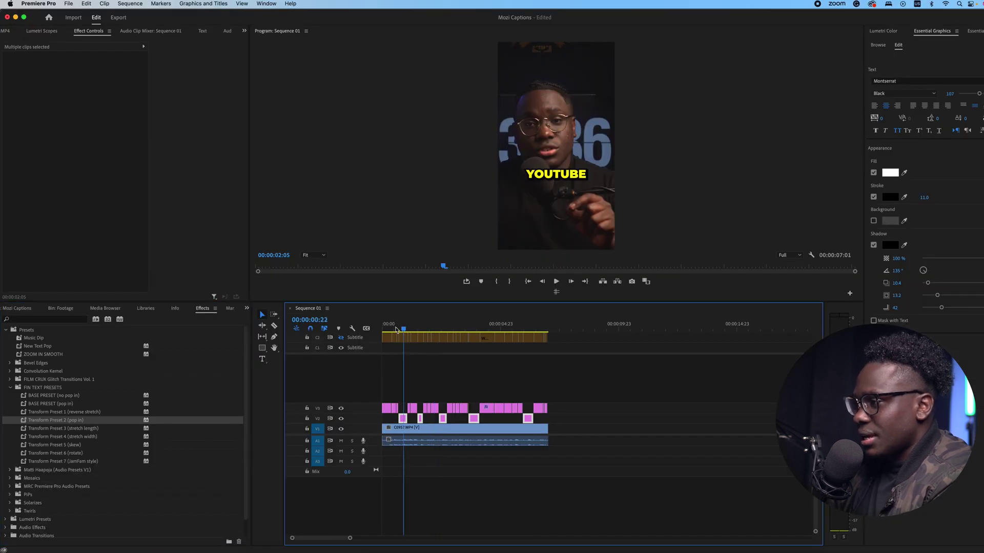
Step: Play the sequence from the start to review the pop-in animation on the V2 captions
click(388, 332)
key(space)
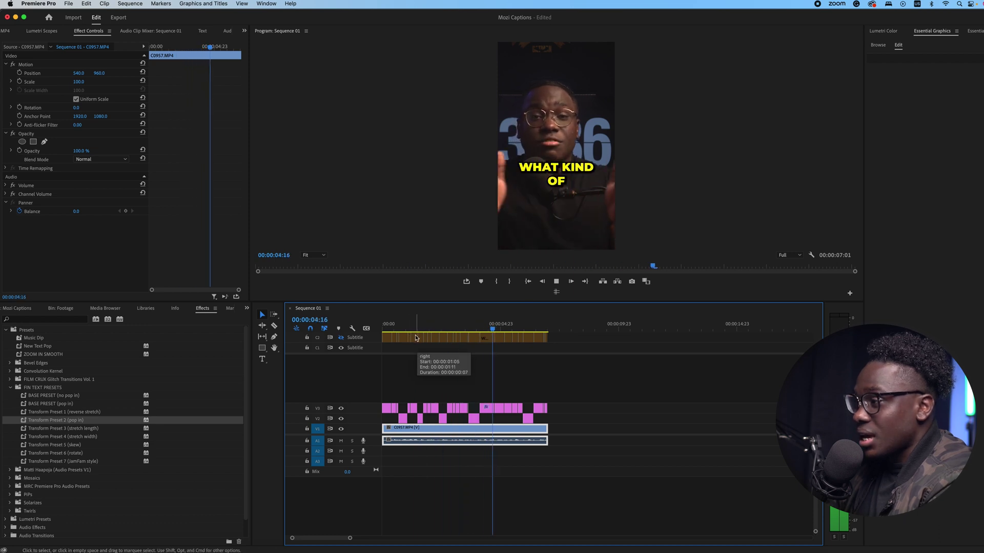
key(space)
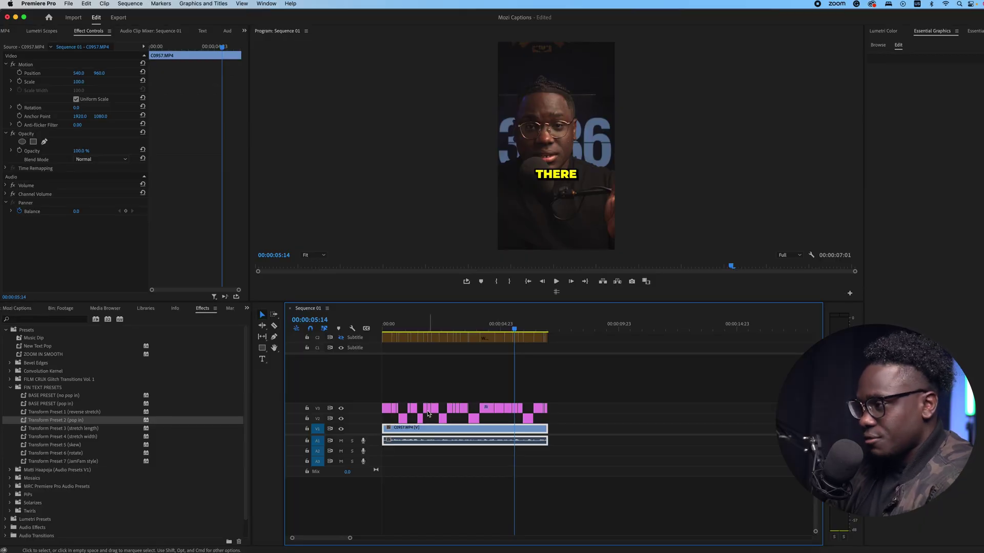
Step: Add a video track V4 and move four graphics spread along track V3 up to it
right_click(376, 414)
click(391, 431)
click(387, 410)
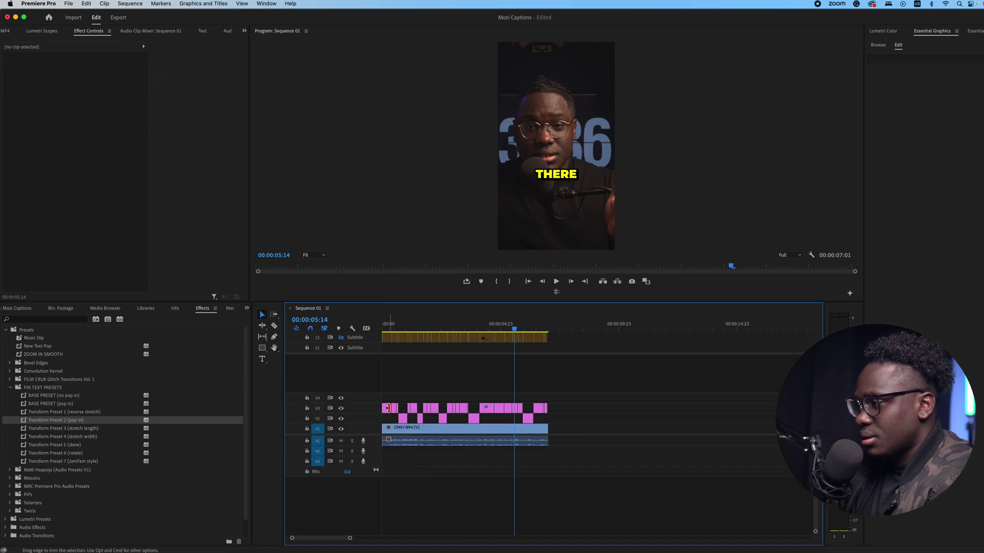
shift+click(463, 409)
shift+click(498, 409)
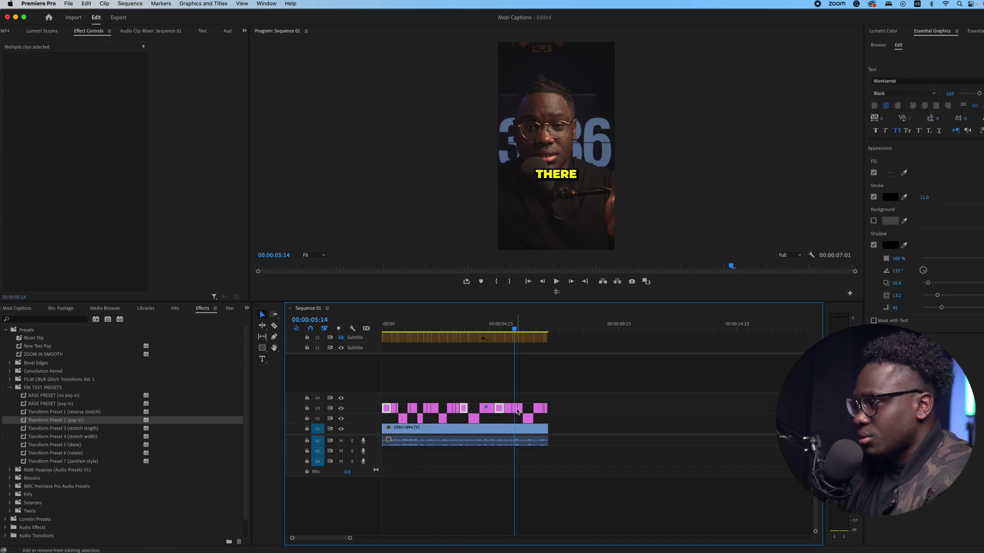
shift+click(538, 409)
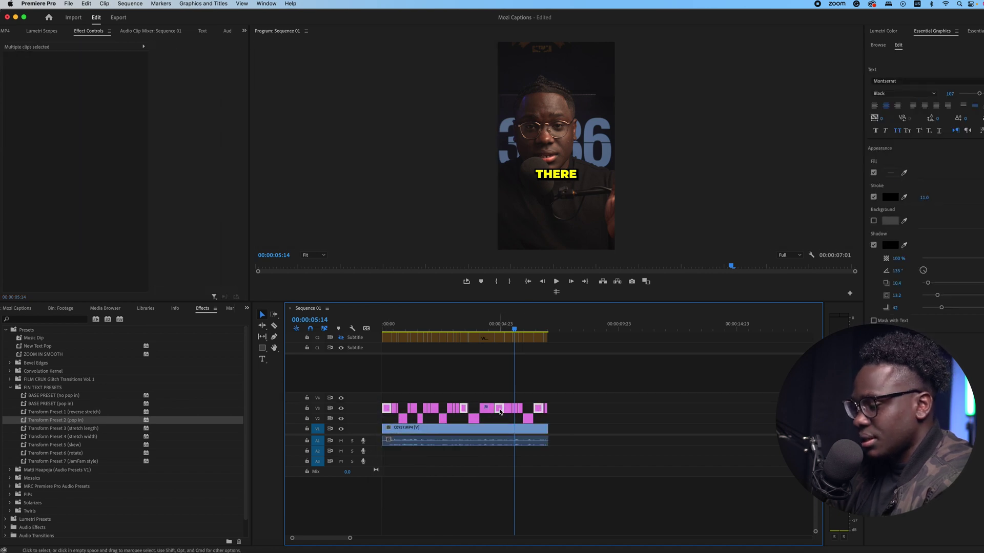
drag(500, 411, 500, 399)
Step: Apply Transform Preset 4 (stretch width) to the four graphics on V4 and play the sequence from the start to check it
drag(62, 437, 386, 399)
drag(408, 325, 364, 328)
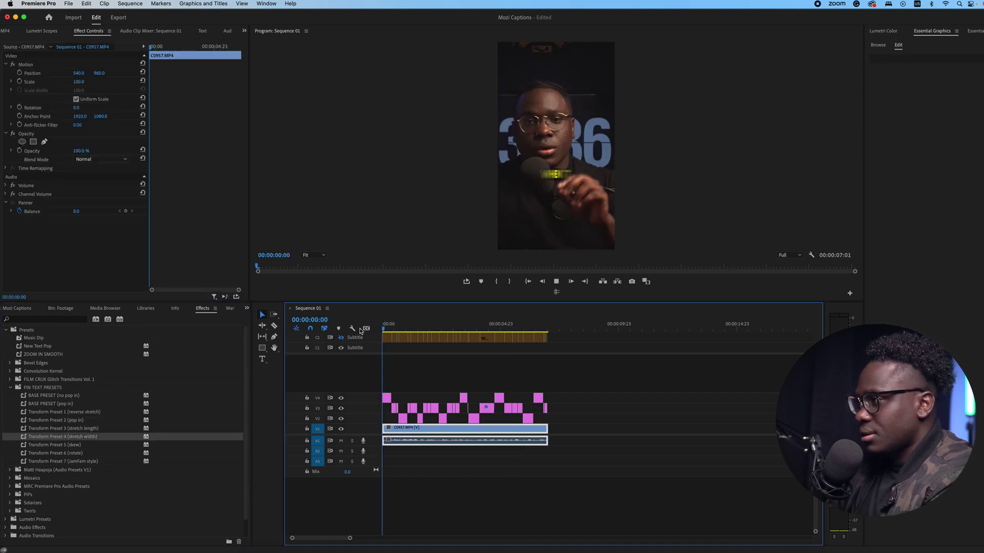
key(space)
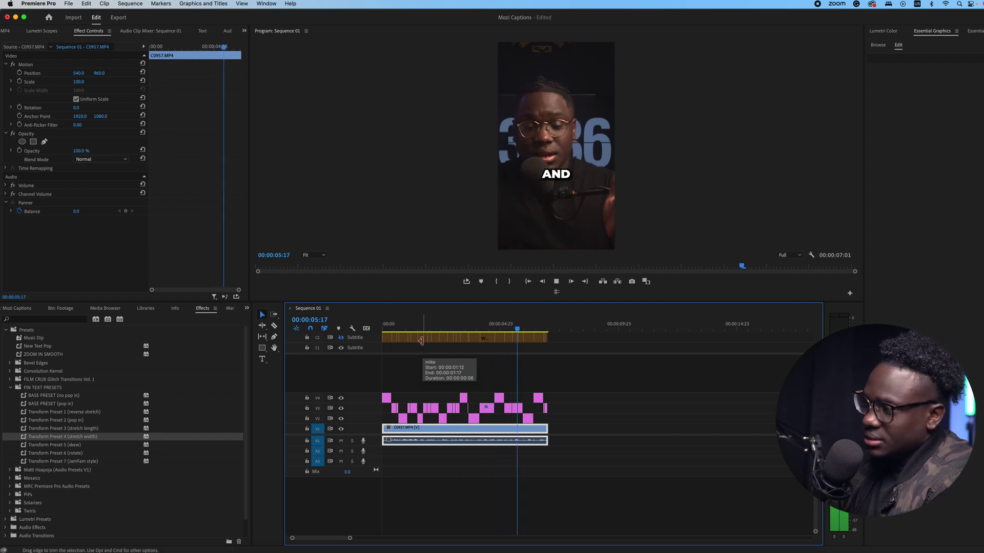
key(space)
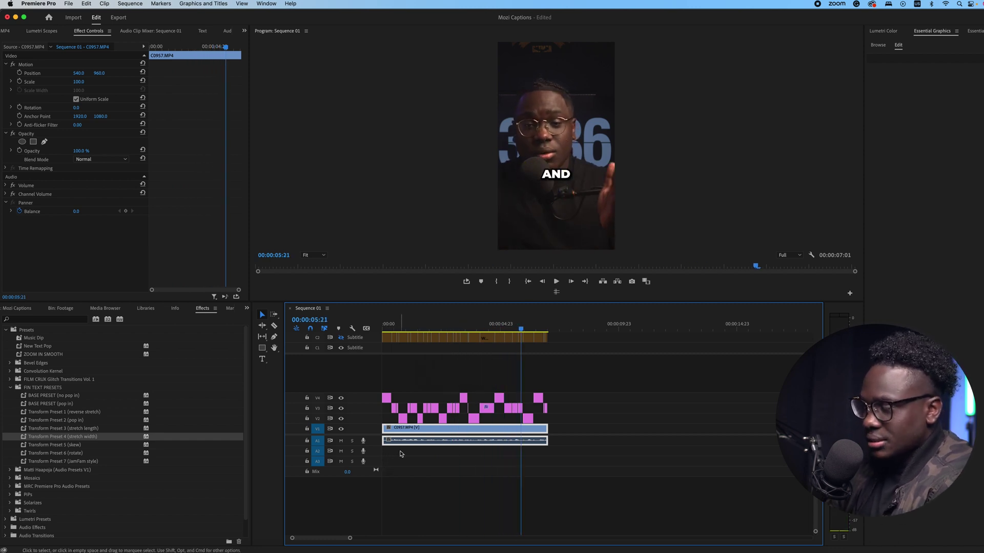
drag(403, 328, 400, 328)
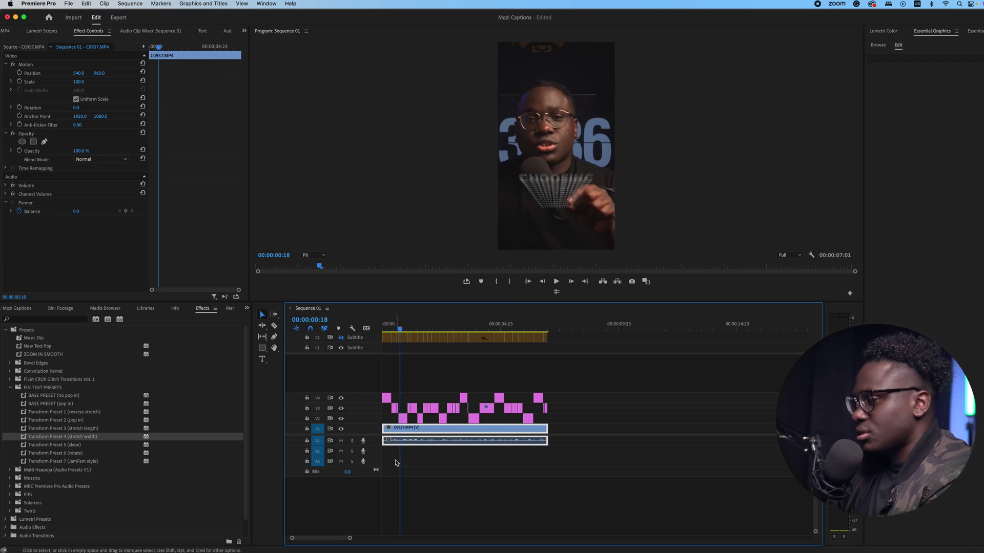
Step: Place the Nerd emoji from the local Emoji 1 templates on a new track V5, starting near the "Choosing" caption
click(939, 34)
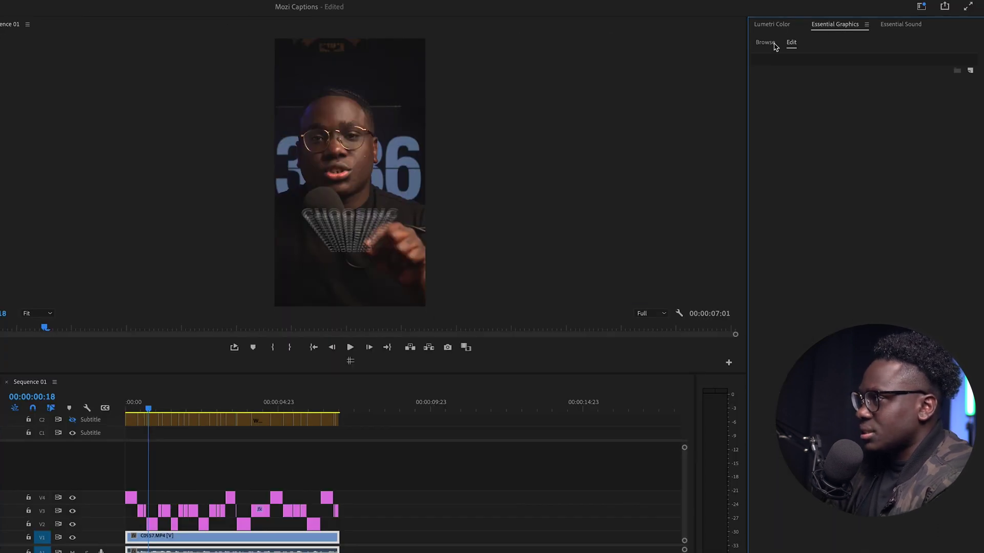
click(773, 44)
click(889, 101)
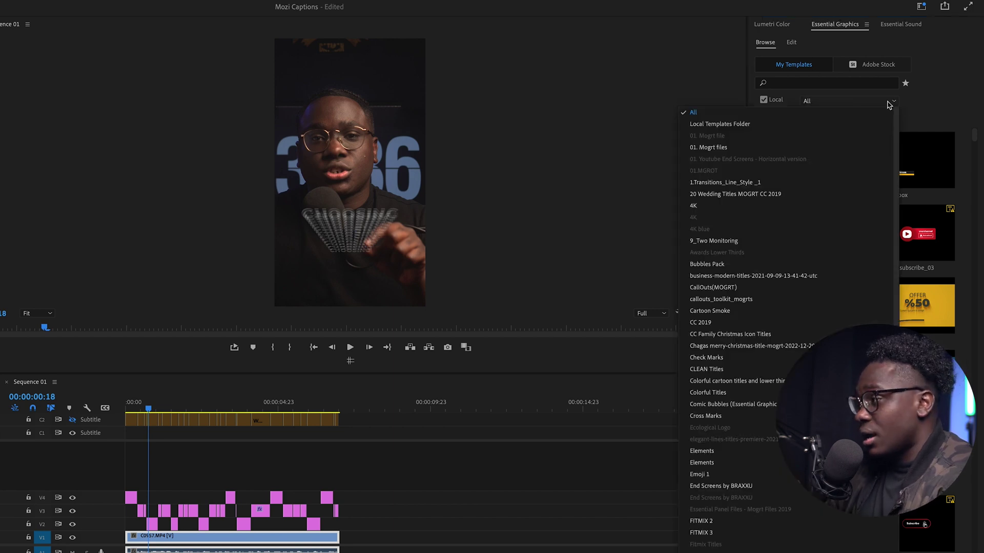
click(727, 474)
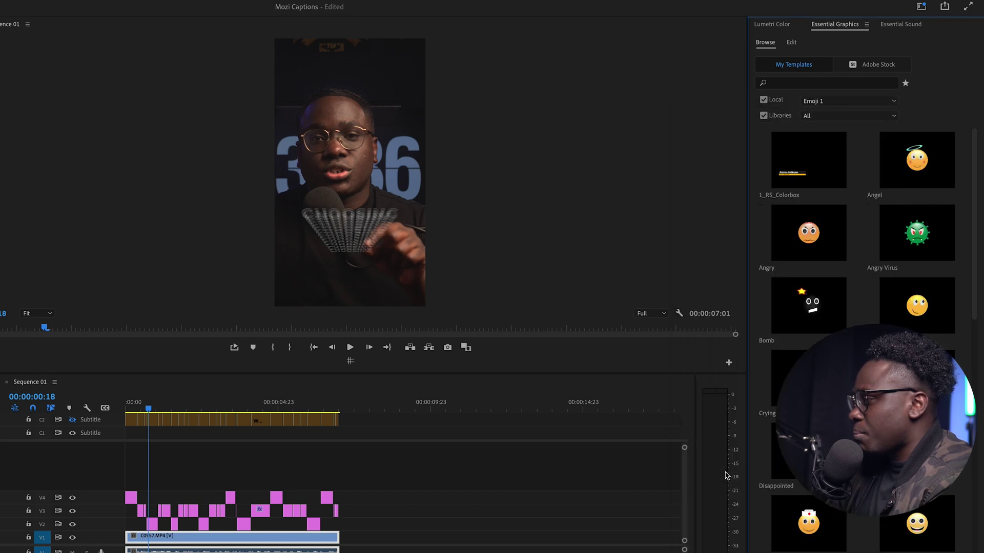
scroll(826, 274, down, 5)
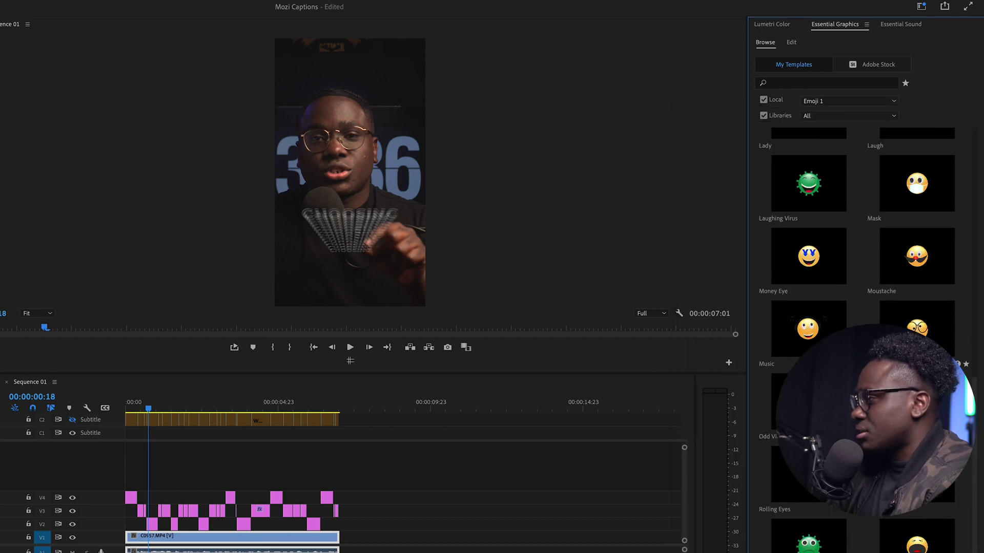
drag(917, 328, 143, 484)
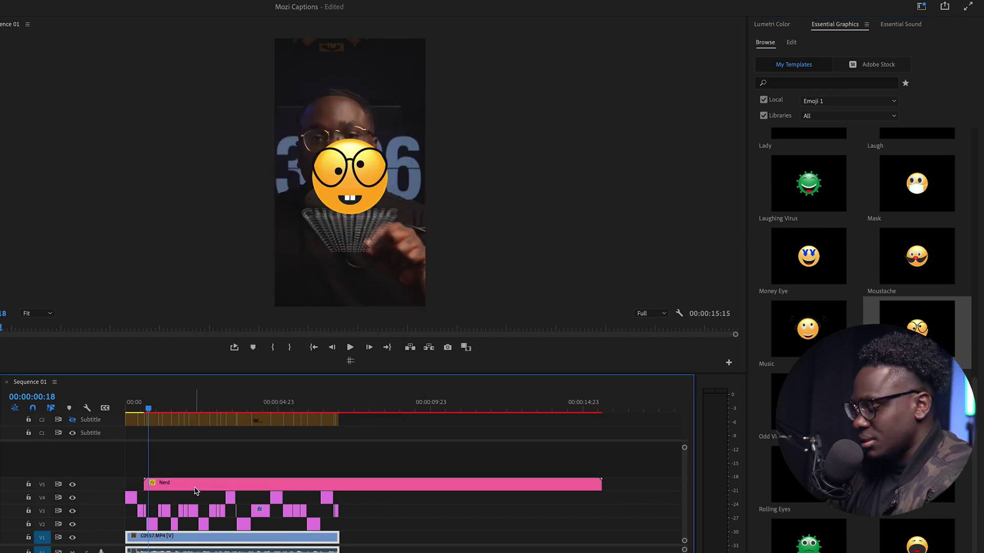
Step: Split the Nerd emoji clip about one second after its start and delete the remaining part
key(c)
click(171, 484)
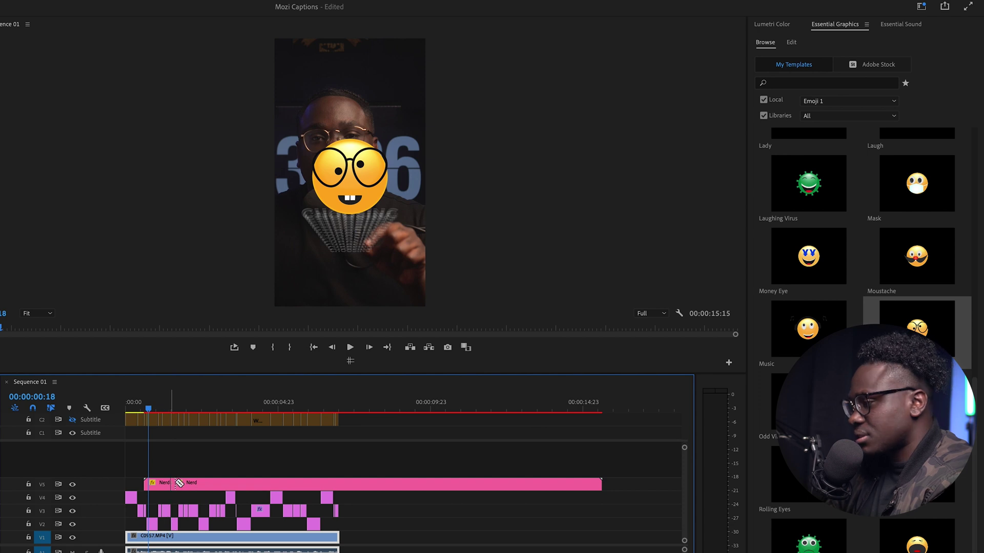
key(v)
click(204, 484)
key(Delete)
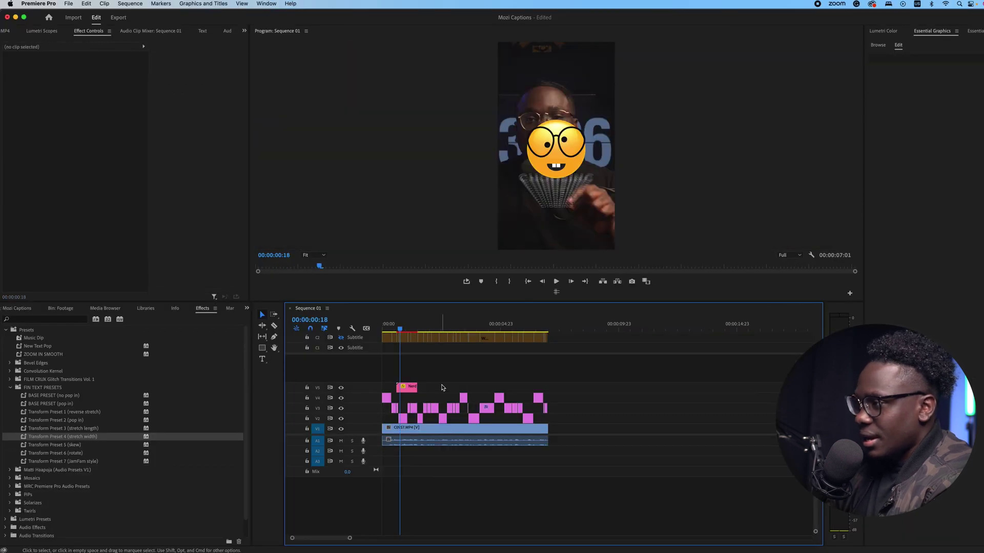
Step: Set the Nerd emoji's position to 514, 1554 and move its clip onto a newly added V2 track beneath the captions
click(411, 388)
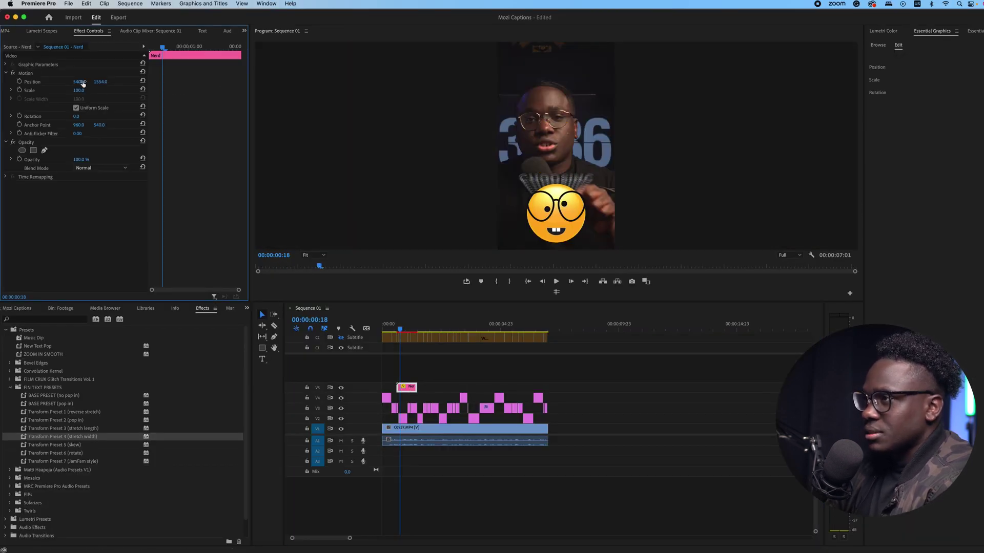
drag(82, 83, 69, 83)
right_click(366, 432)
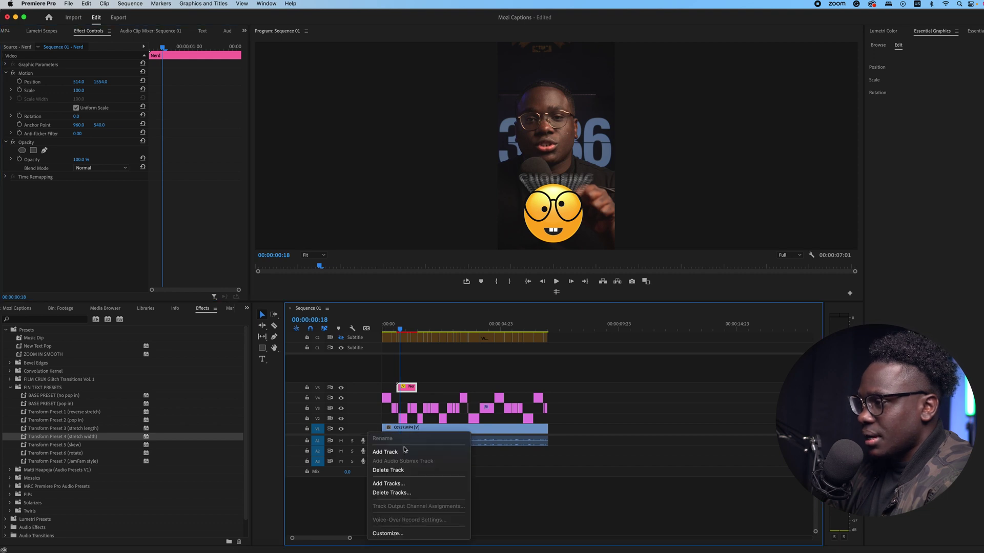
click(392, 451)
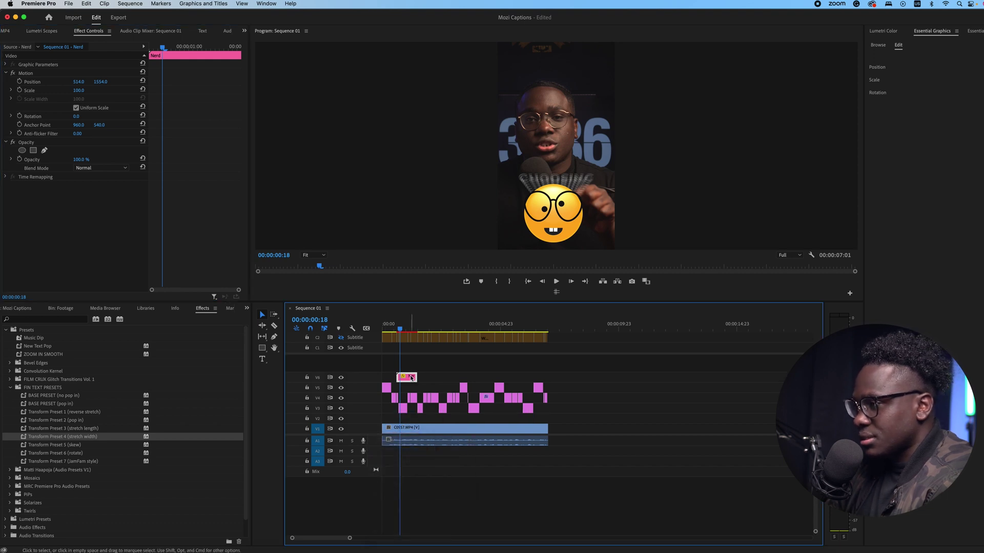
drag(411, 378, 409, 421)
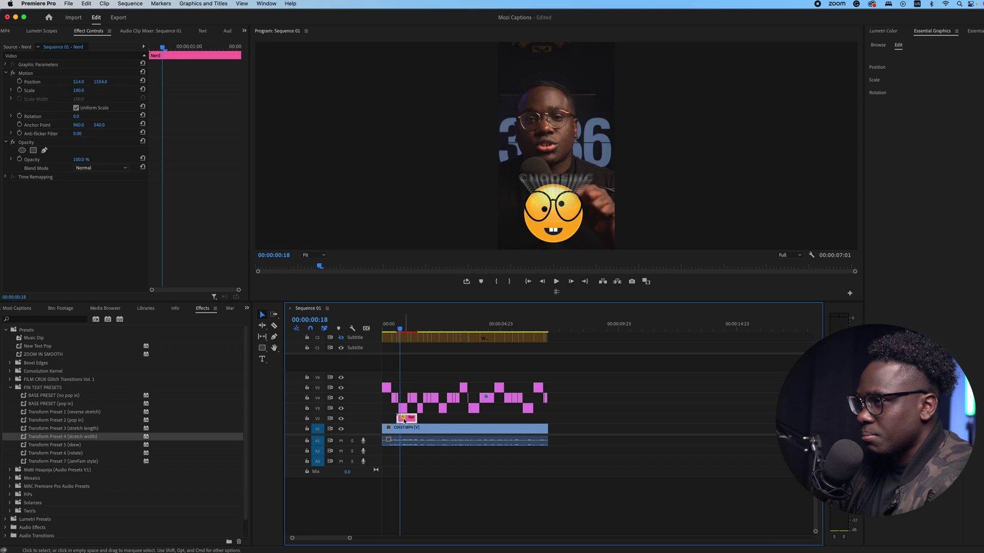
Step: Set the Nerd emoji's position to 182, 1404, scale to 47 and rotation to 19°, and apply Transform Preset 2 (pop in)
drag(82, 92, 84, 117)
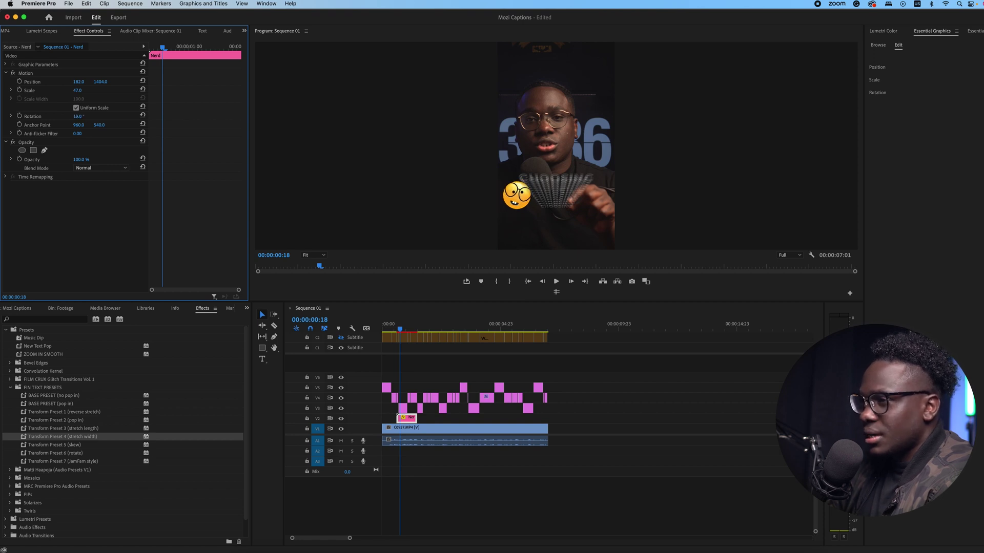
drag(61, 422, 405, 418)
Step: Play the sequence from the start and scrub through the opening to review the animated Nerd emoji beside the captions
drag(399, 324, 370, 332)
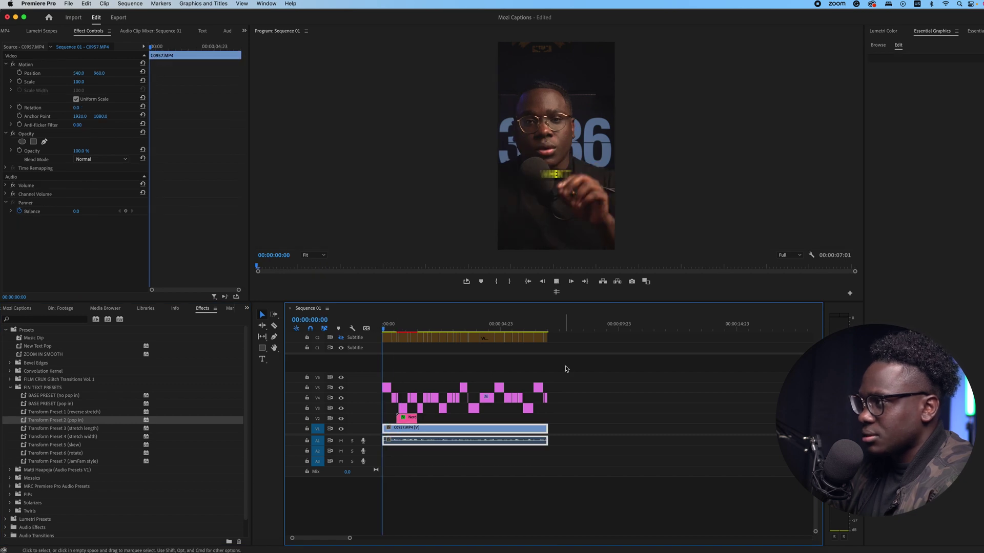
key(space)
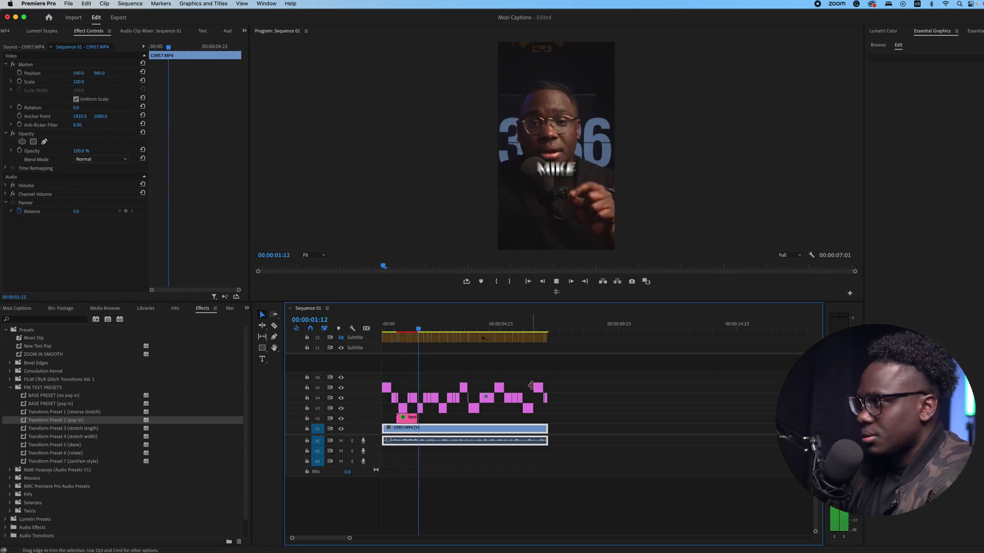
key(space)
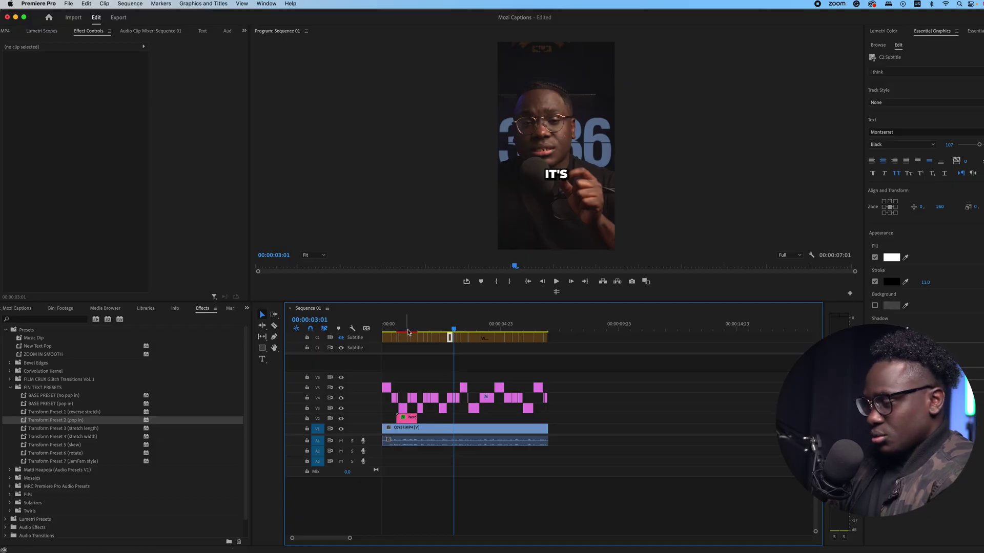
drag(413, 332, 386, 342)
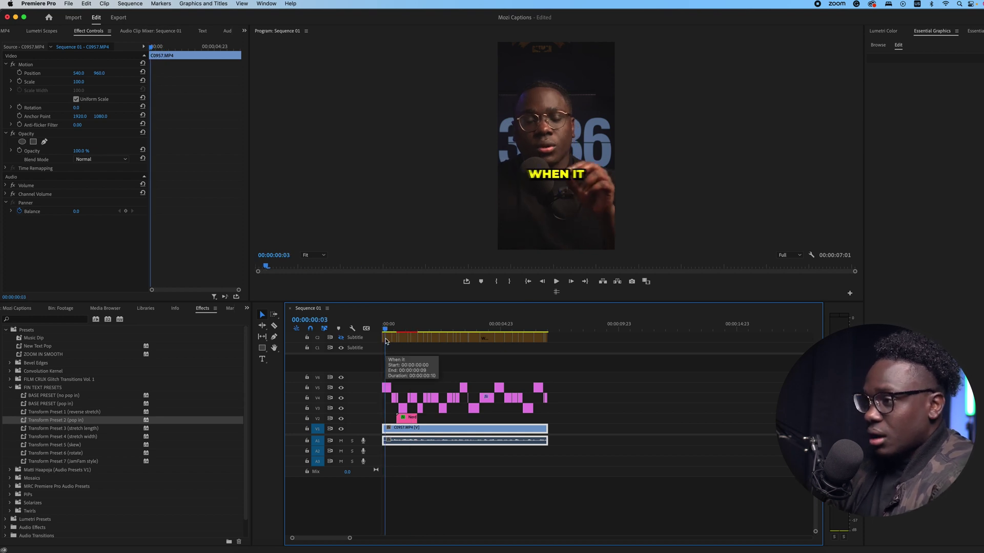
drag(387, 331, 406, 326)
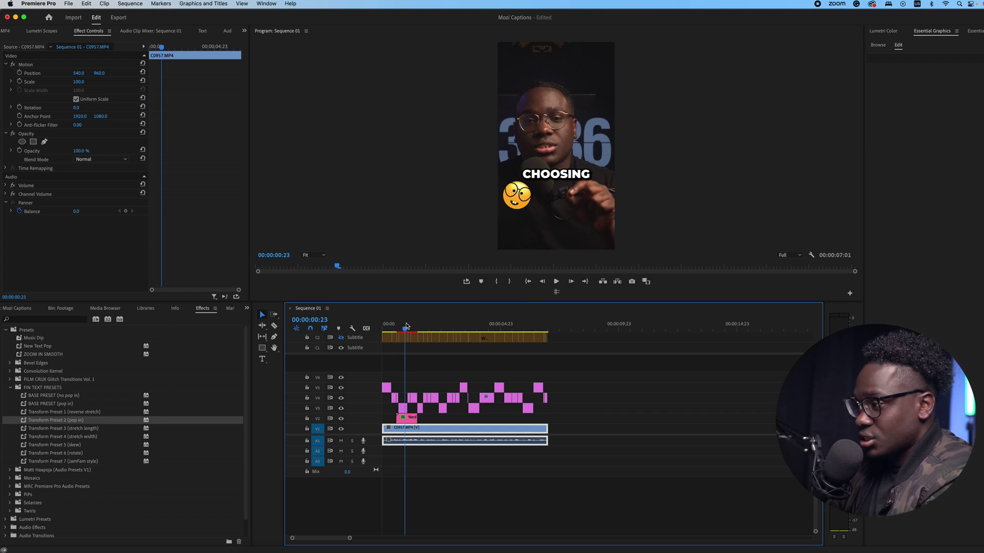